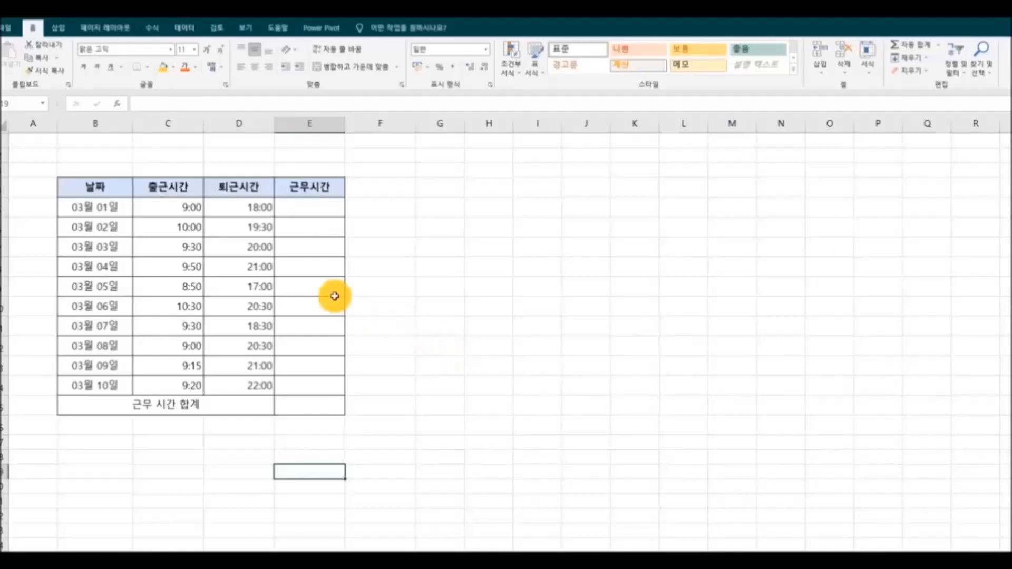
pyautogui.click(176, 212)
pyautogui.click(253, 210)
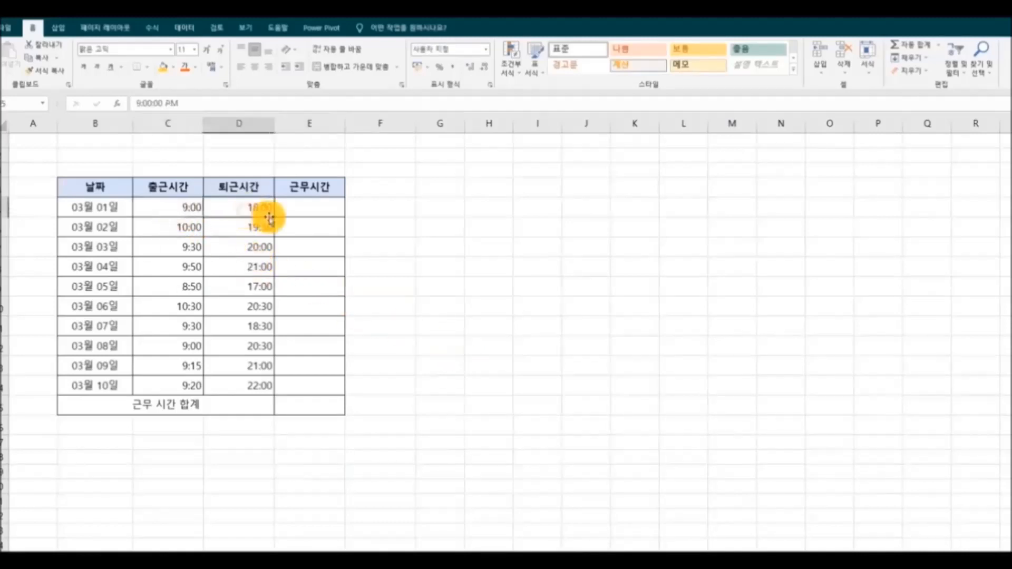
pyautogui.click(303, 208)
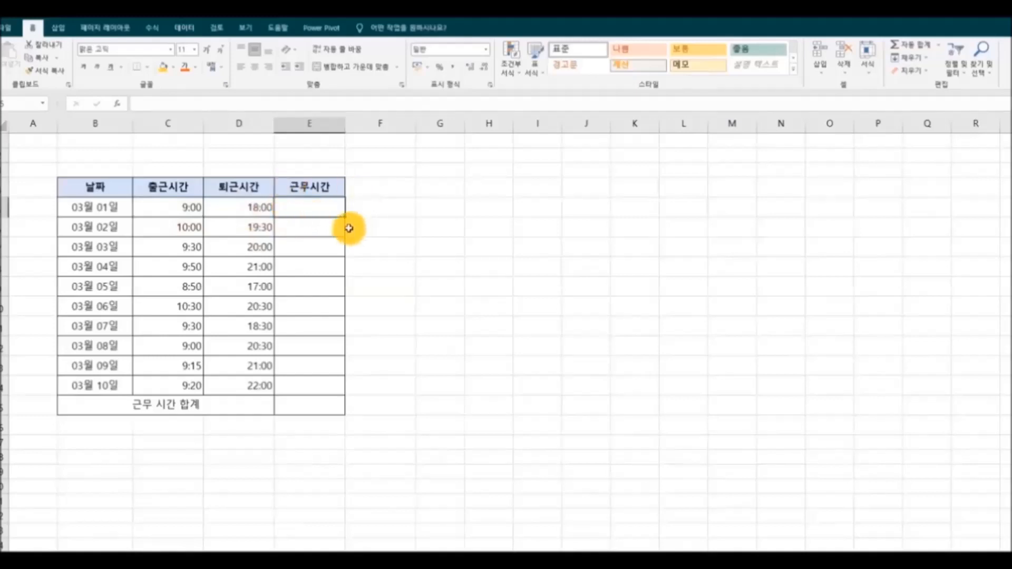
pyautogui.click(319, 404)
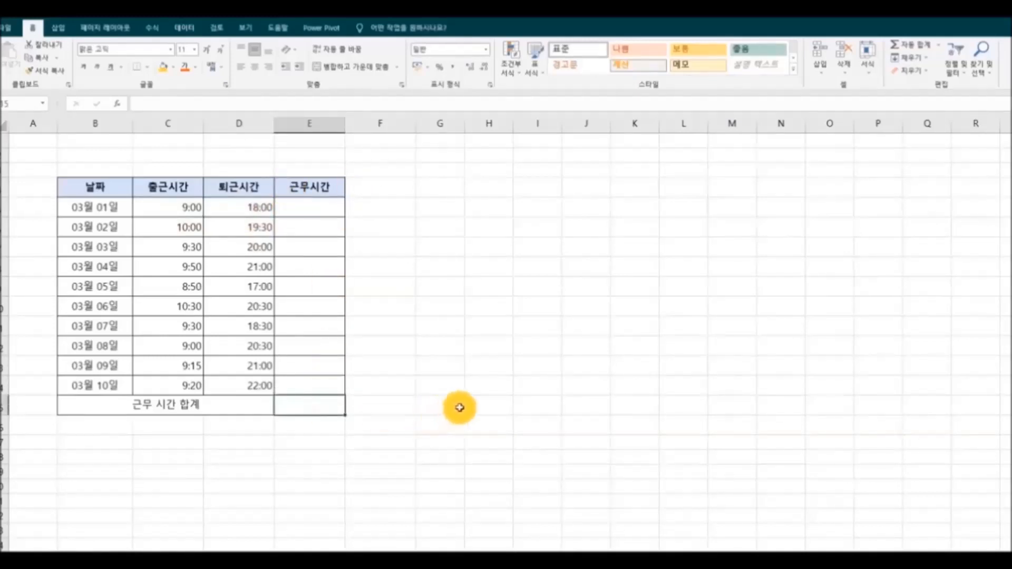
# Calculate the 03월 01일 work hours (근무시간) in E5 with the formula =D5-C5.
pyautogui.click(323, 210)
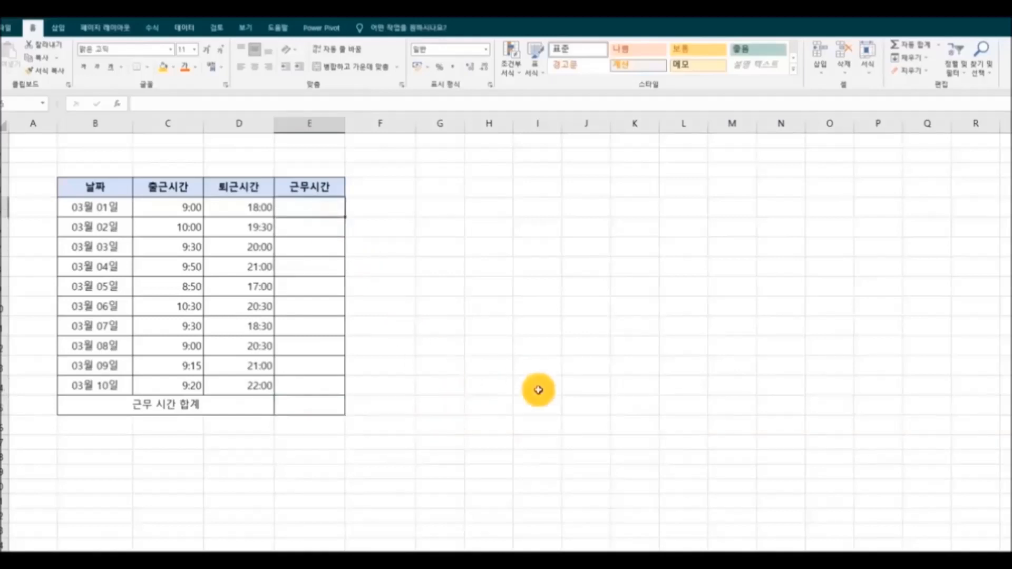
pyautogui.write('=')
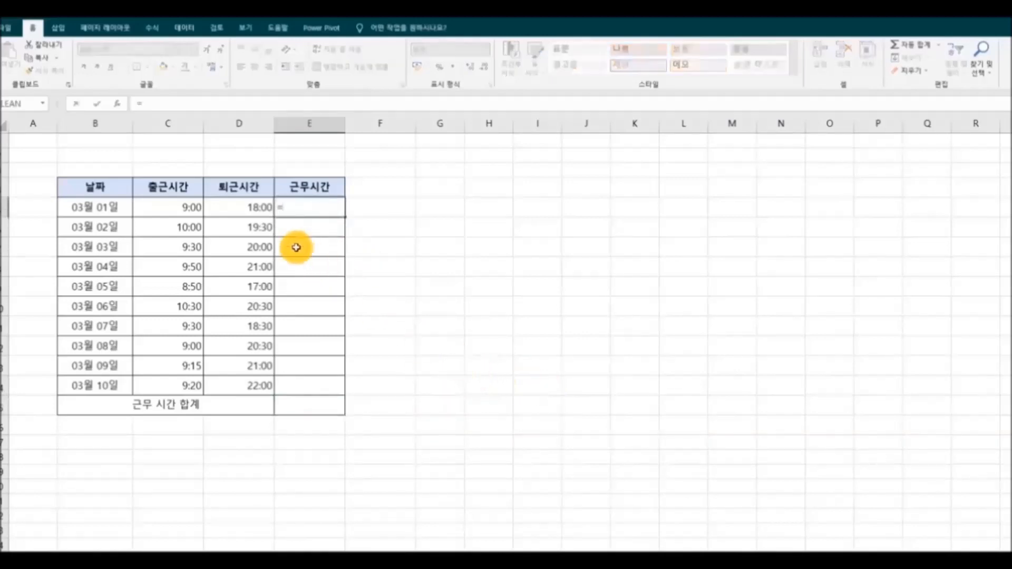
pyautogui.click(244, 208)
pyautogui.write('-')
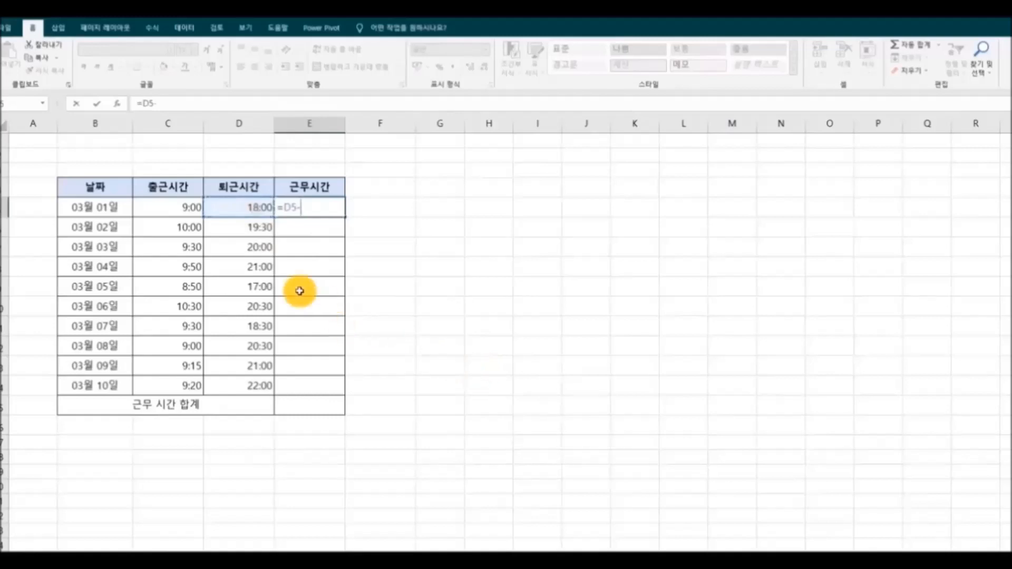
pyautogui.click(177, 209)
pyautogui.press('Return')
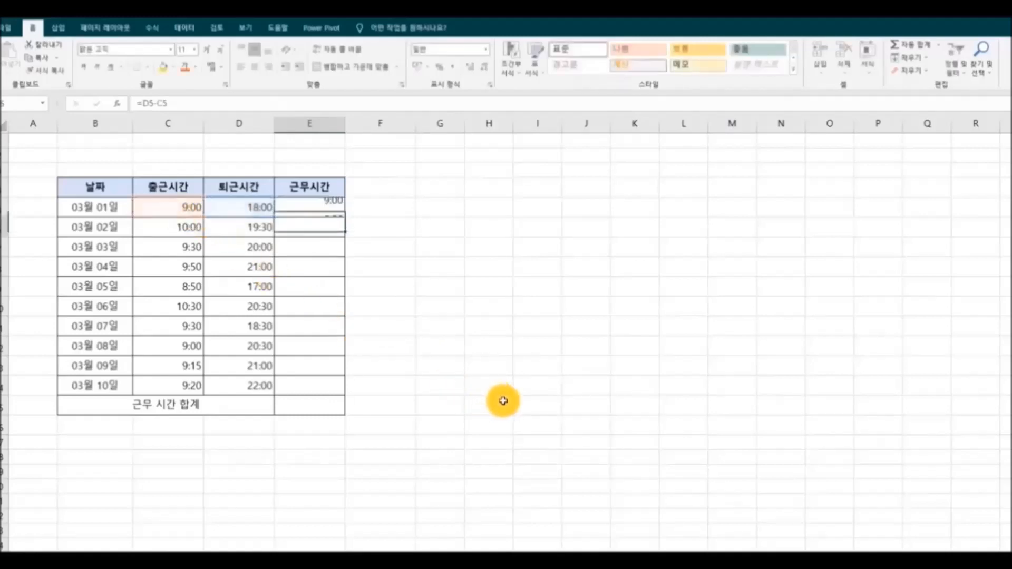
# Copy the work-hours formula from E5 down through the 03월 10일 row, E14.
pyautogui.click(305, 207)
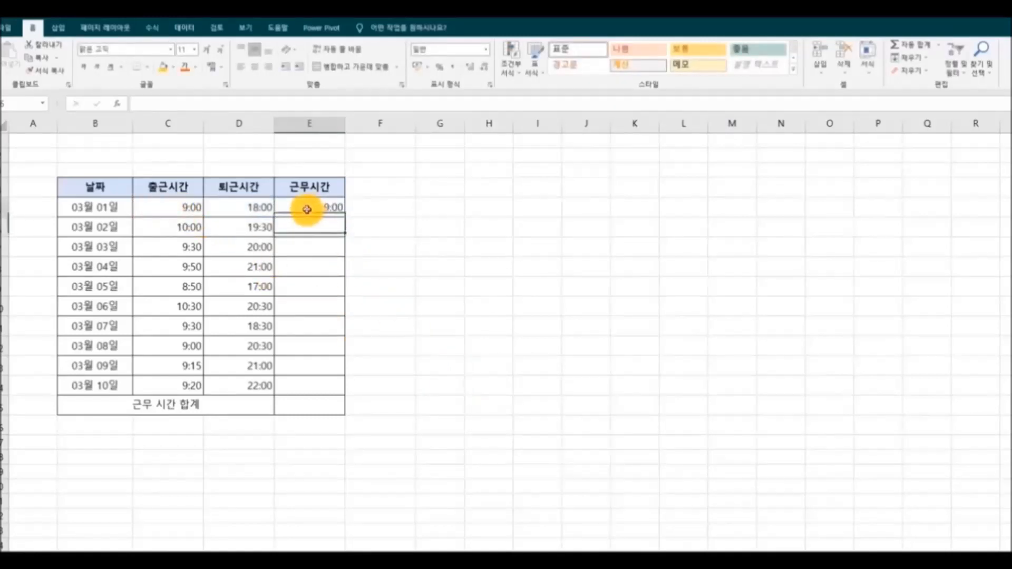
pyautogui.moveTo(345, 217); pyautogui.dragTo(343, 390)
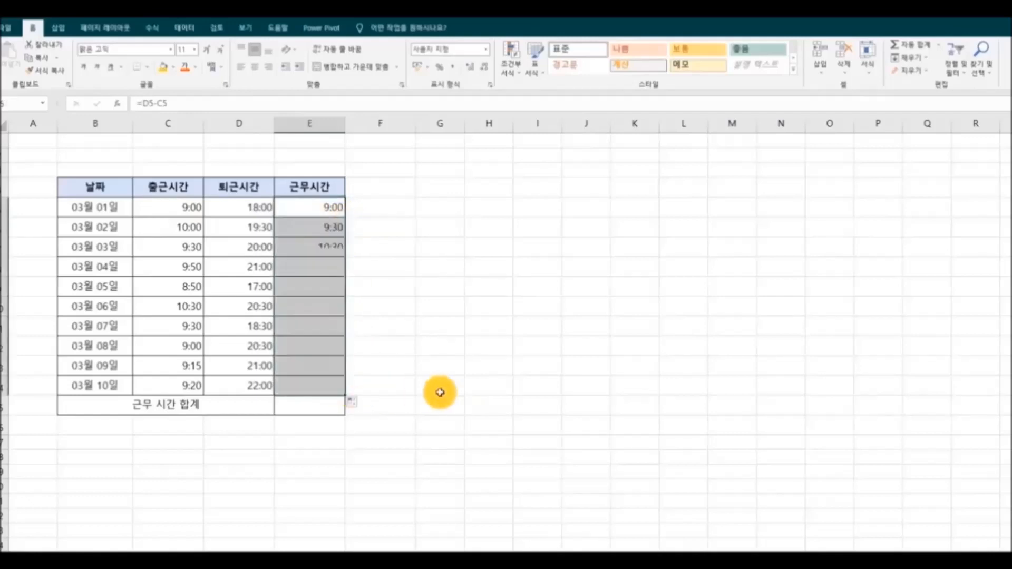
pyautogui.click(505, 389)
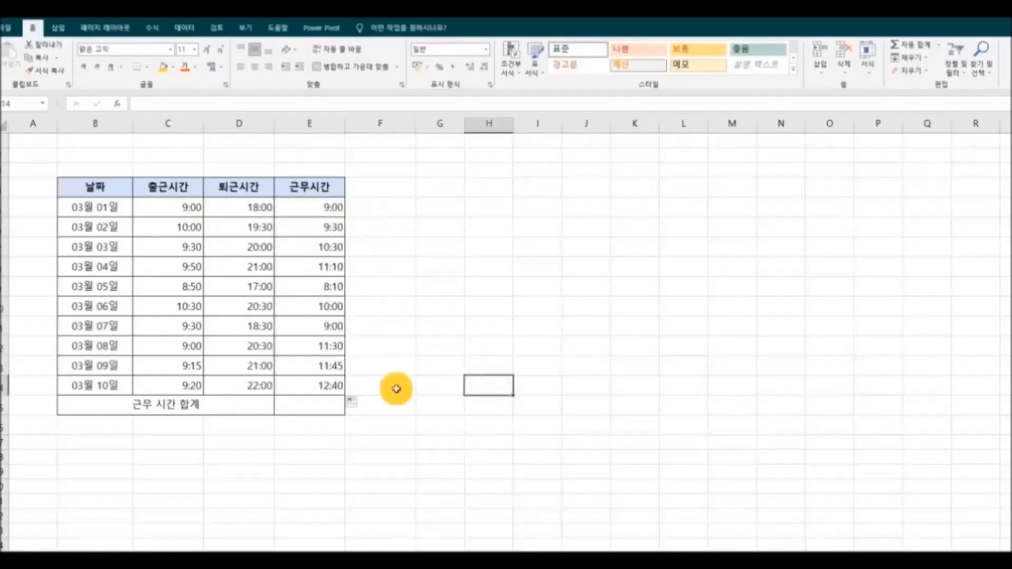
# Total the daily work hours in the 근무 시간 합계 cell E15 with =SUM(E5:E14).
pyautogui.click(315, 406)
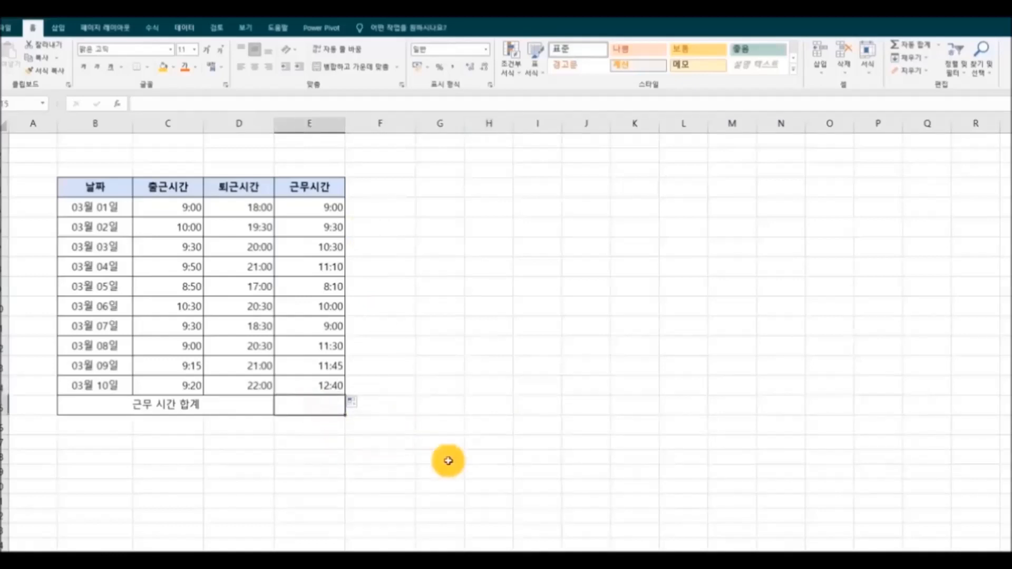
pyautogui.click(152, 28)
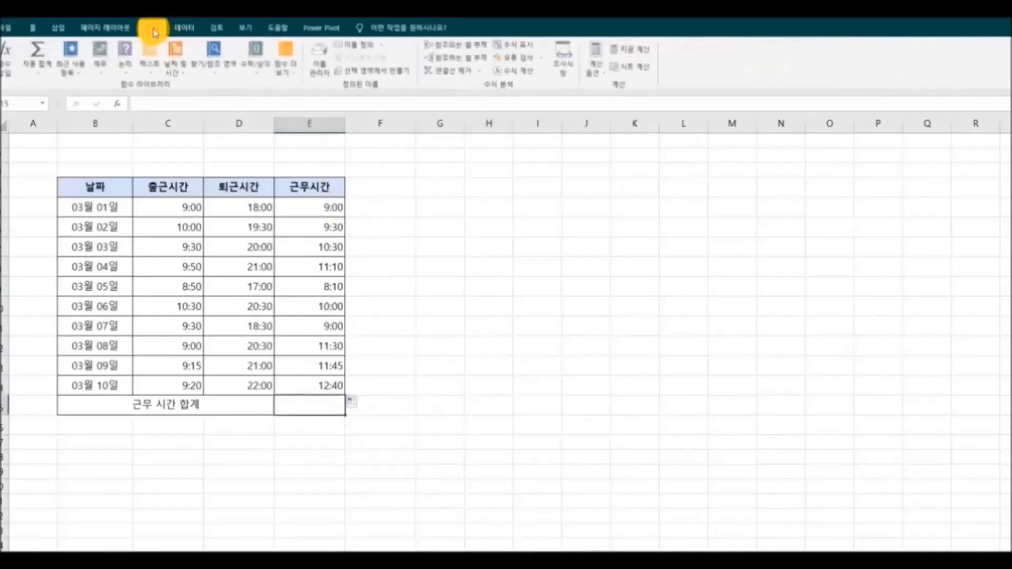
pyautogui.click(37, 70)
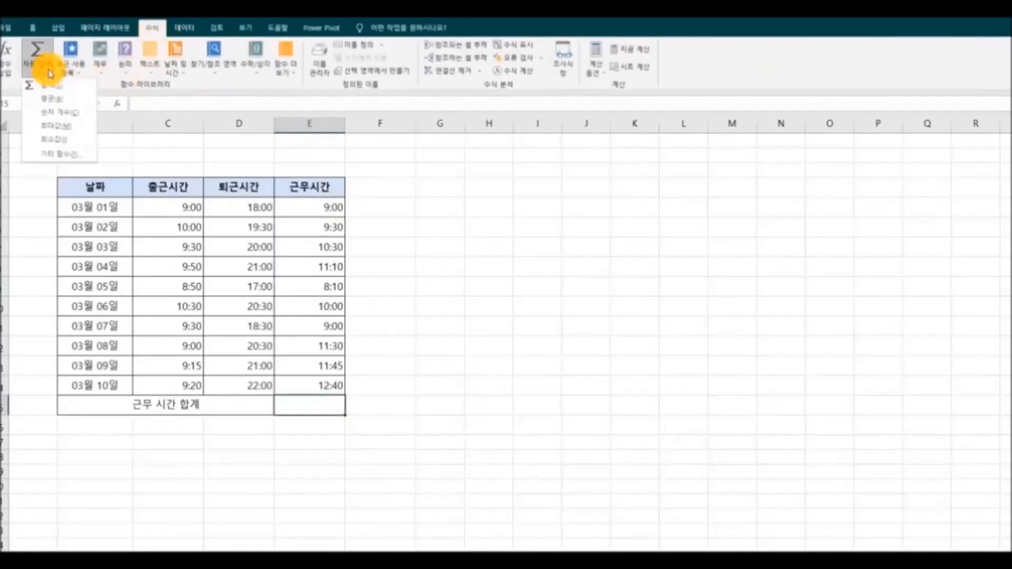
pyautogui.click(73, 88)
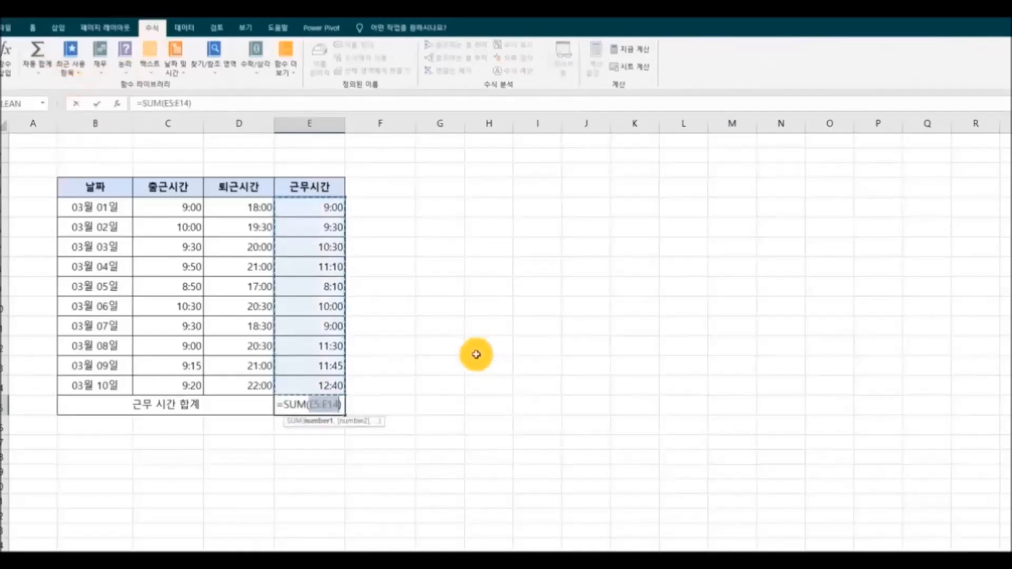
pyautogui.press('Return')
# Apply the custom number format [h]:mm to the total work hours in E15.
pyautogui.click(311, 406)
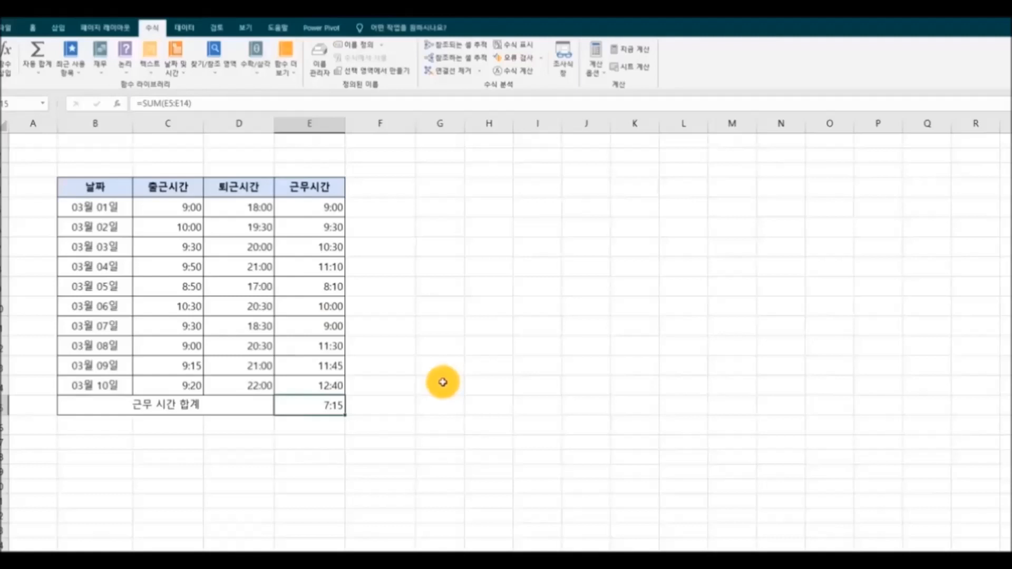
pyautogui.rightClick(307, 411)
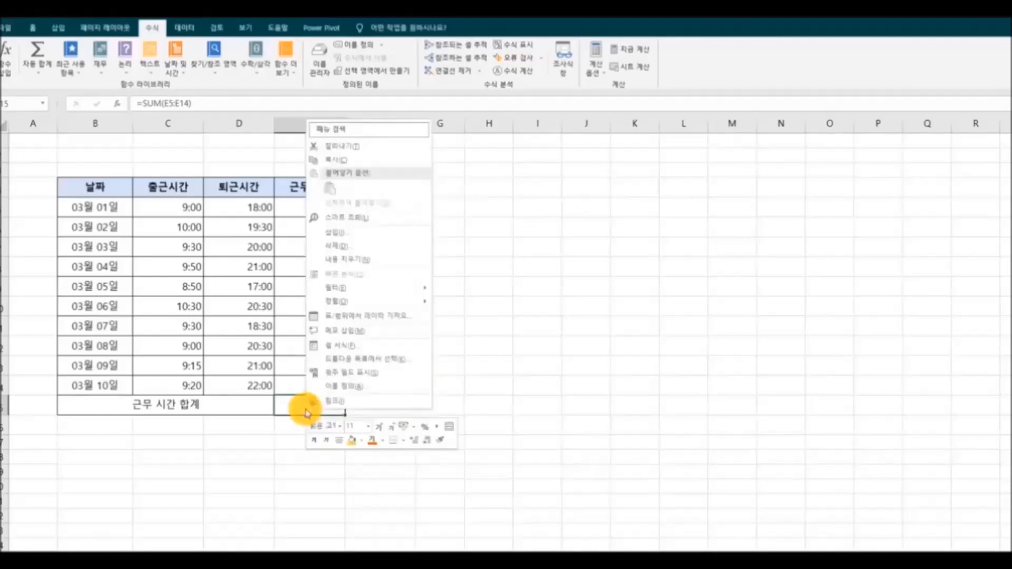
pyautogui.click(380, 346)
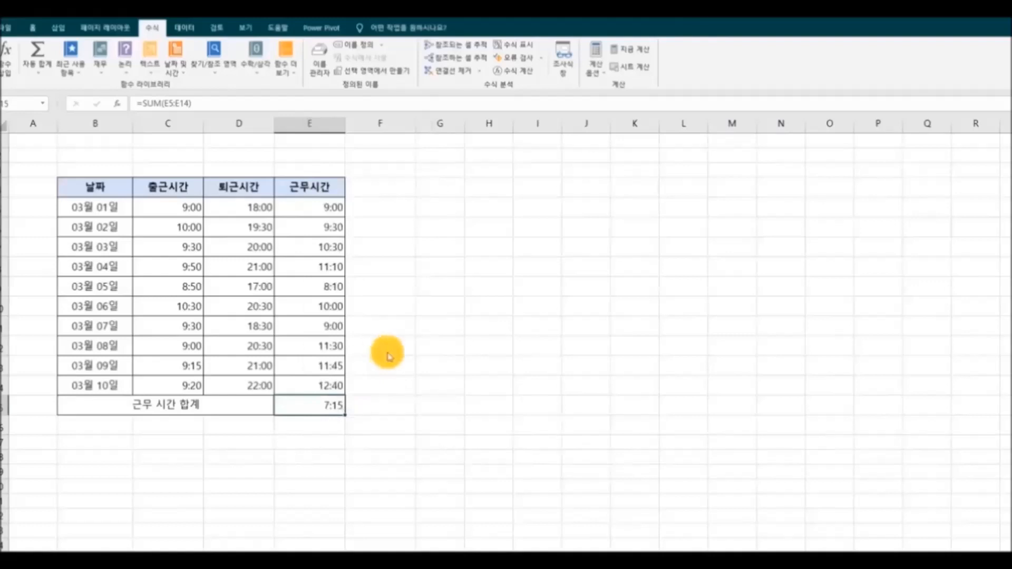
pyautogui.moveTo(346, 194); pyautogui.dragTo(493, 175)
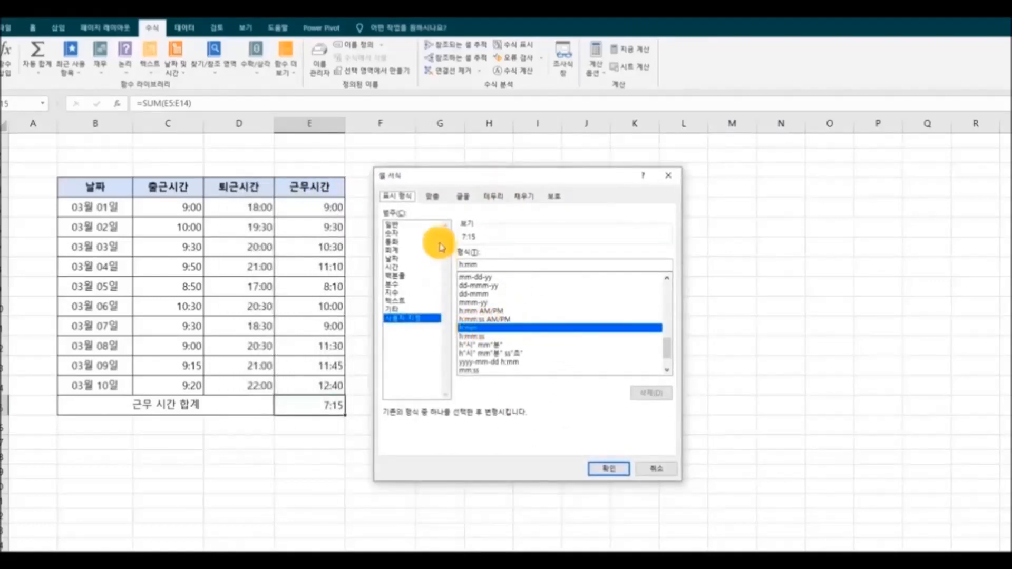
pyautogui.doubleClick(508, 263)
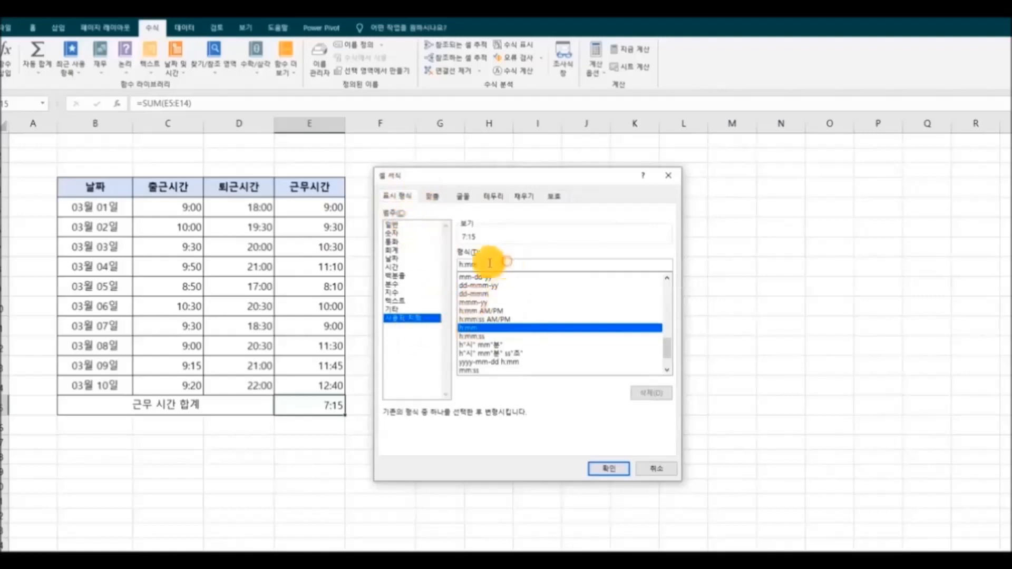
pyautogui.click(460, 267)
pyautogui.write('[h')
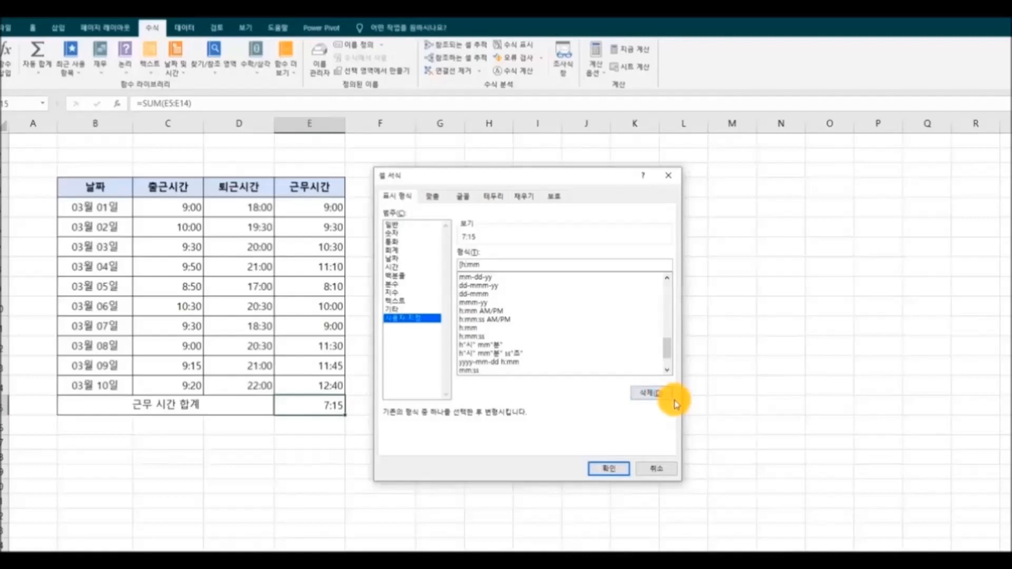
pyautogui.press('Right')
pyautogui.write(']')
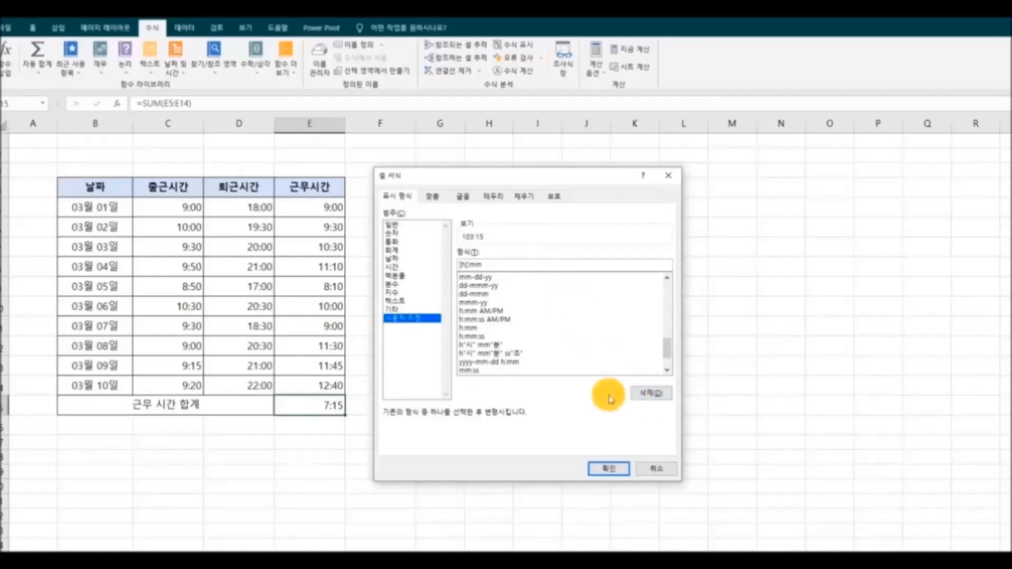
pyautogui.click(608, 468)
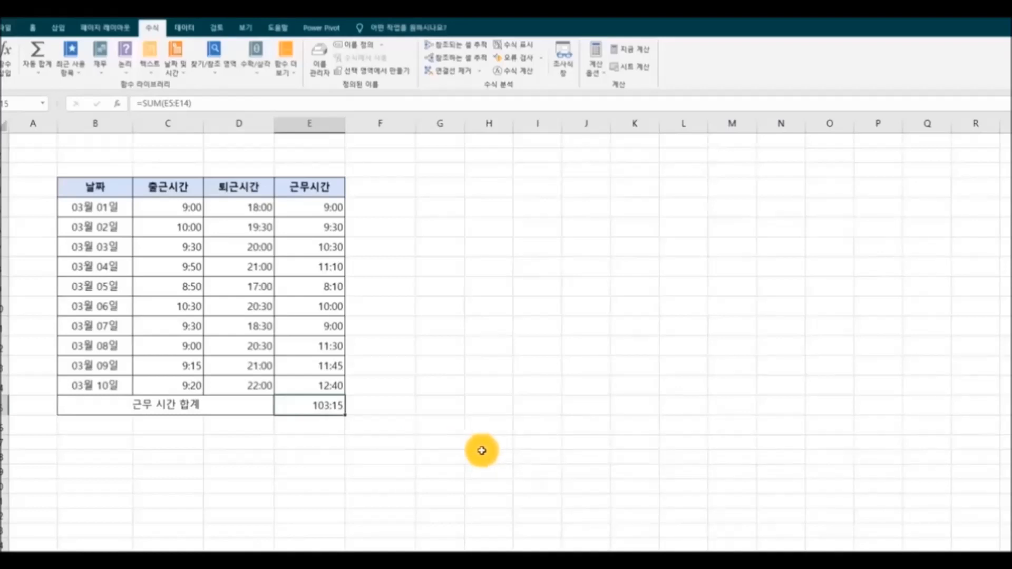
pyautogui.click(554, 470)
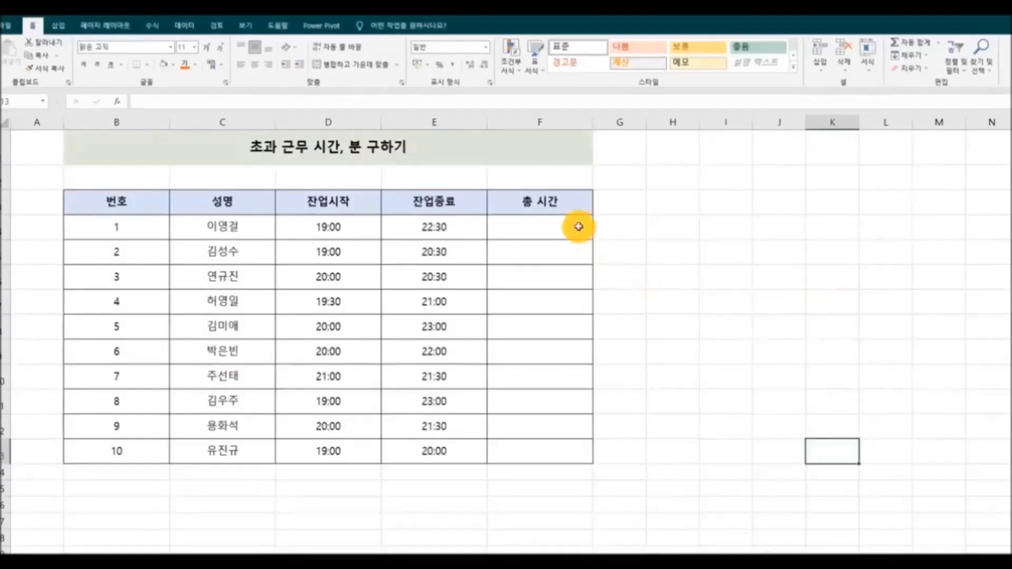
# On the 초과 근무 시간, 분 구하기 sheet, enter =HOUR(E4-D4) in the first 총 시간 cell, F4.
pyautogui.click(579, 226)
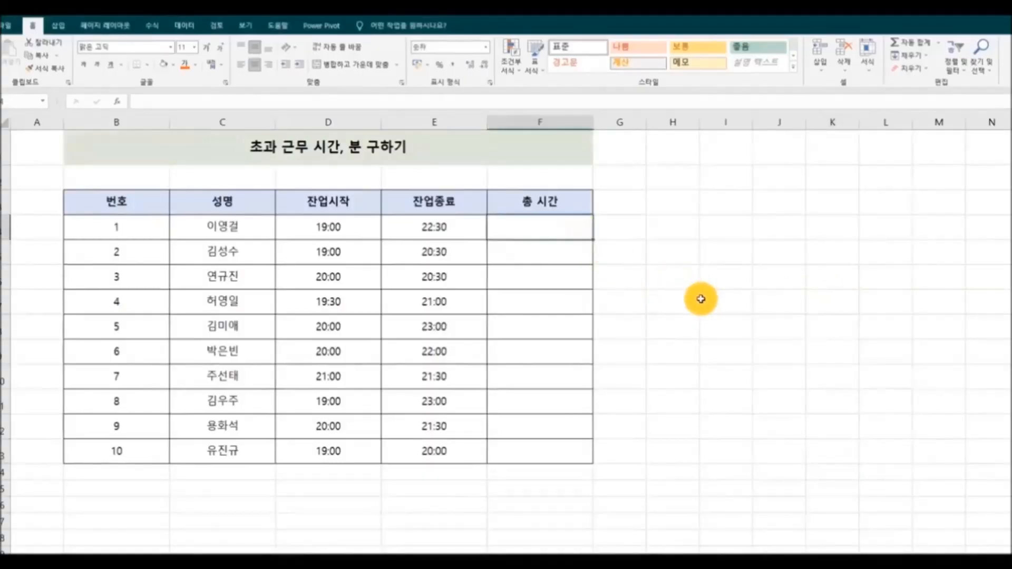
pyautogui.write('=')
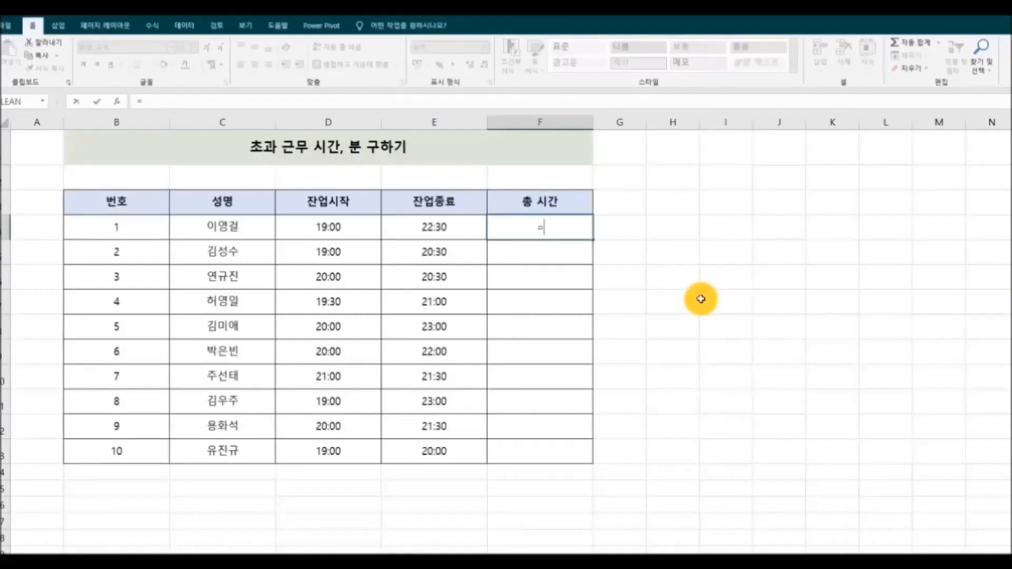
pyautogui.write('ho')
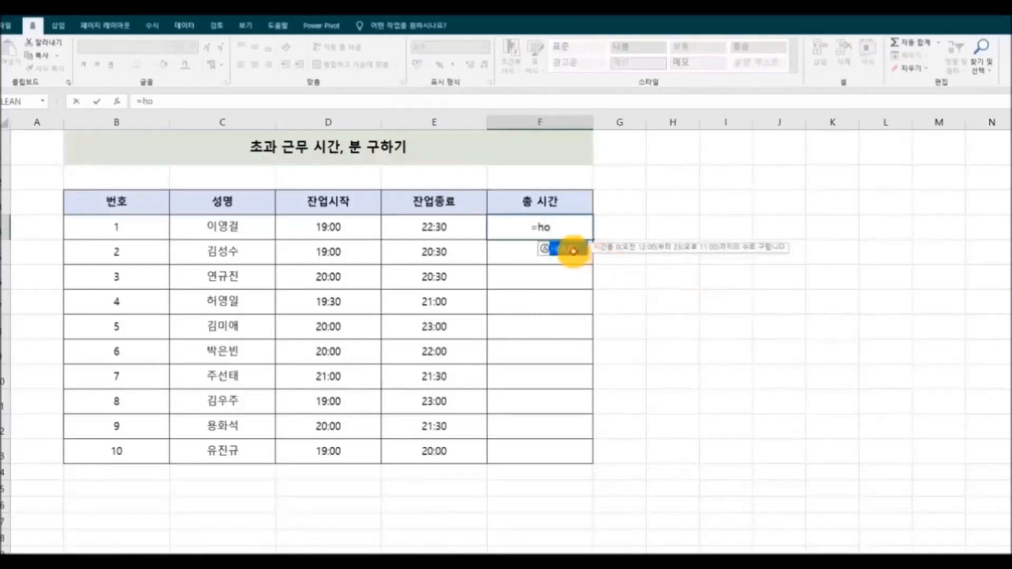
pyautogui.doubleClick(575, 250)
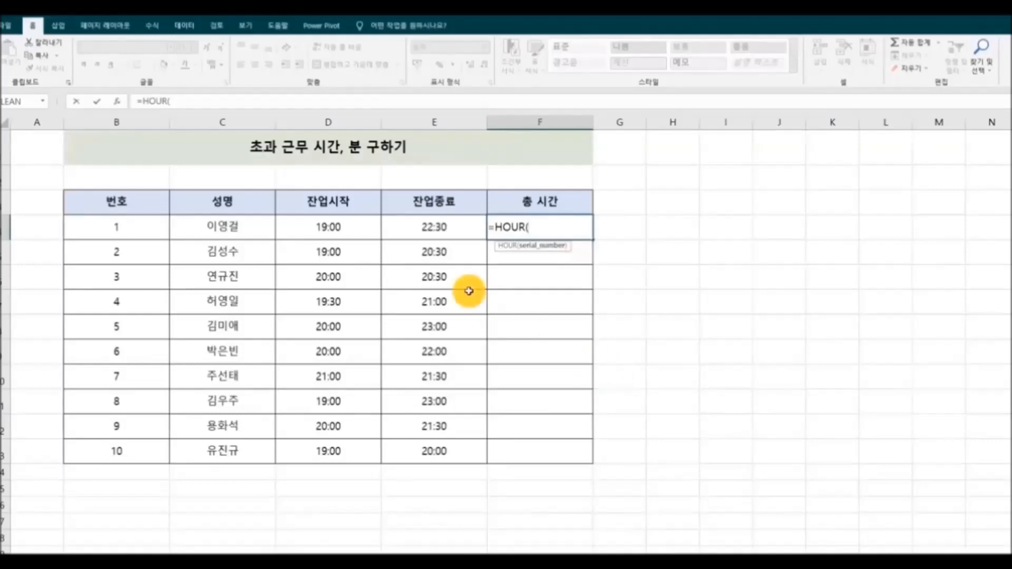
pyautogui.click(445, 227)
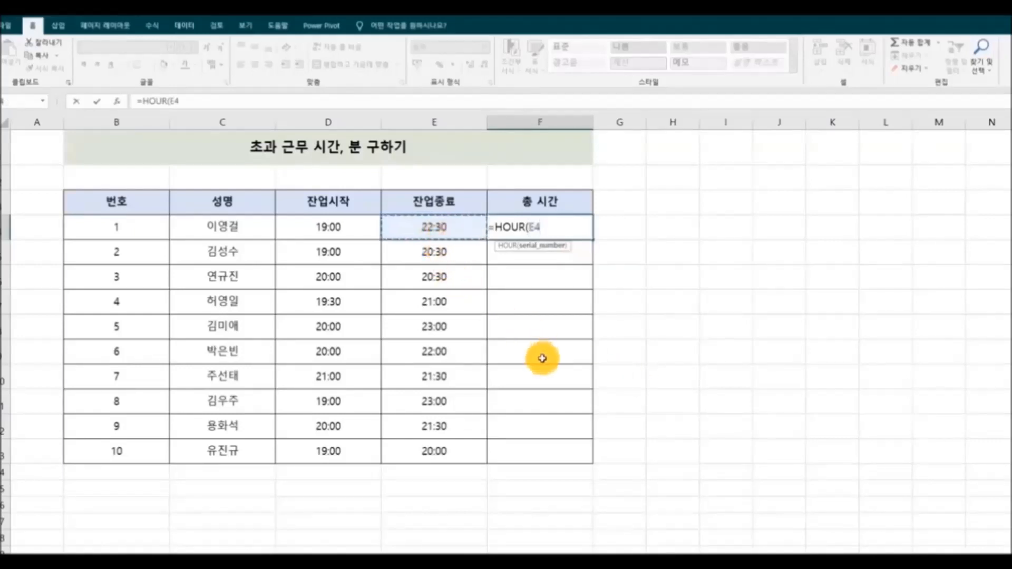
pyautogui.write('-')
pyautogui.click(363, 230)
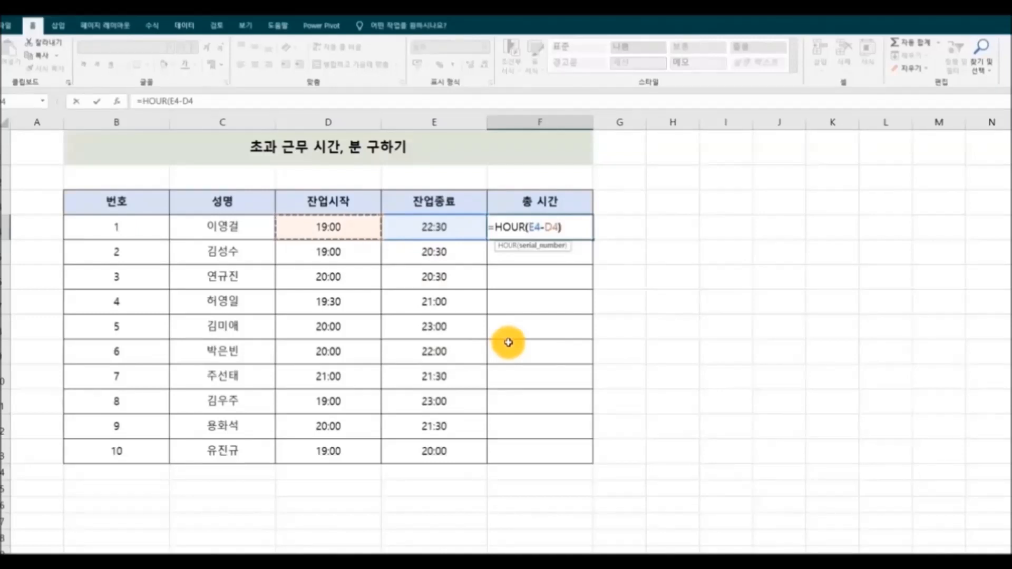
pyautogui.write(')')
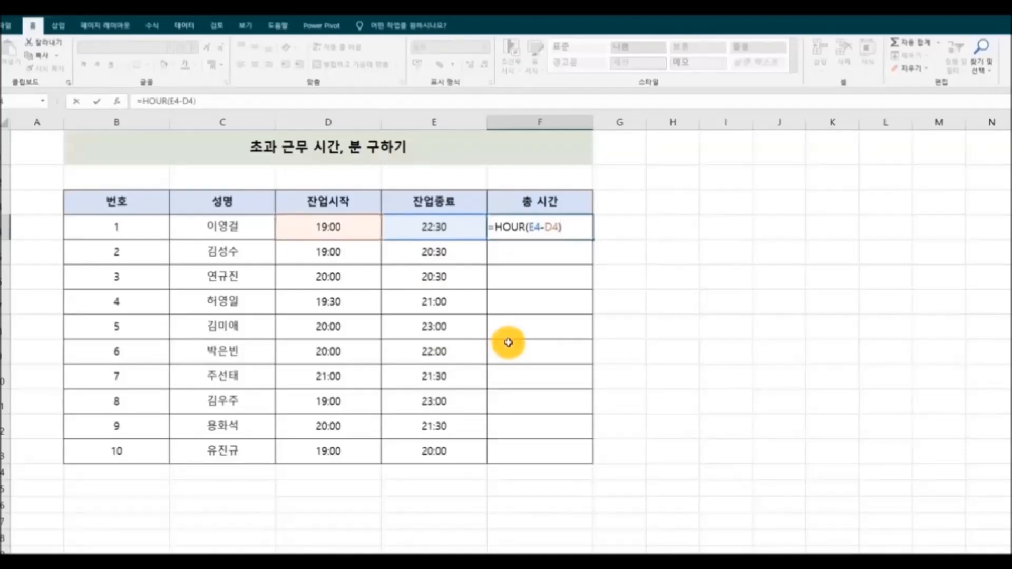
pyautogui.press('Return')
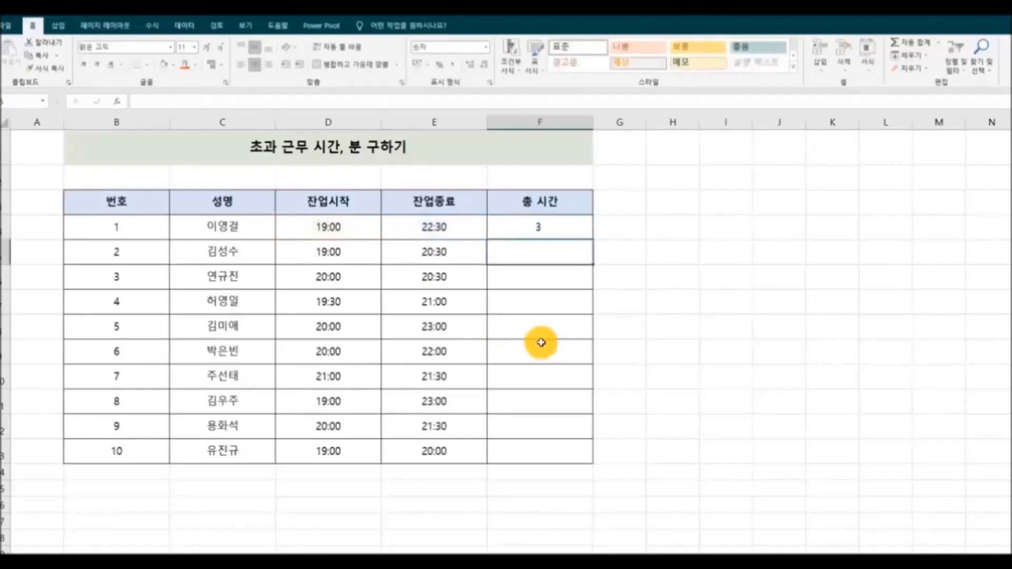
# Copy the HOUR formula from F4 down the 총 시간 column through row number 10 of the table.
pyautogui.click(558, 228)
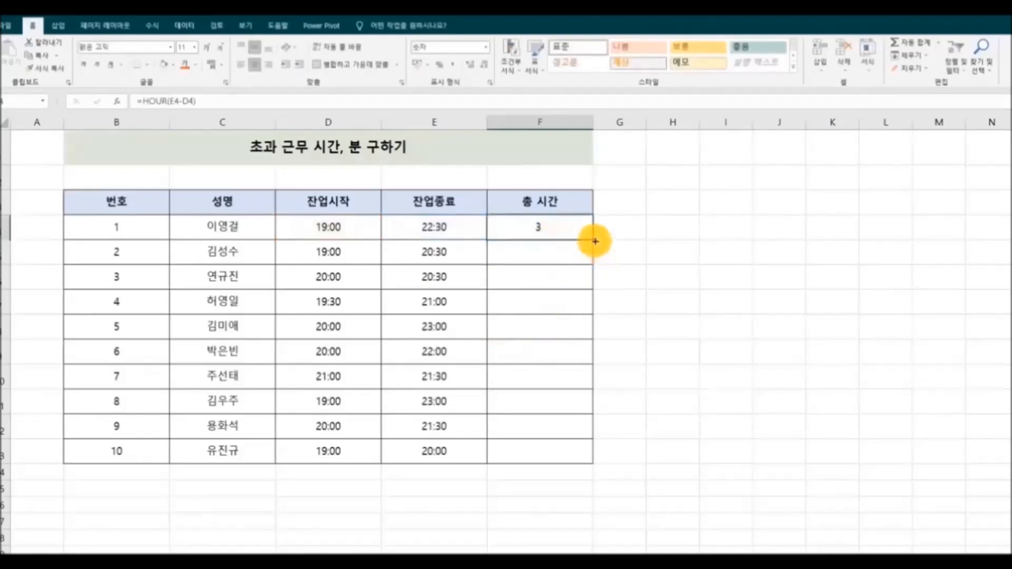
pyautogui.moveTo(592, 240); pyautogui.dragTo(587, 460)
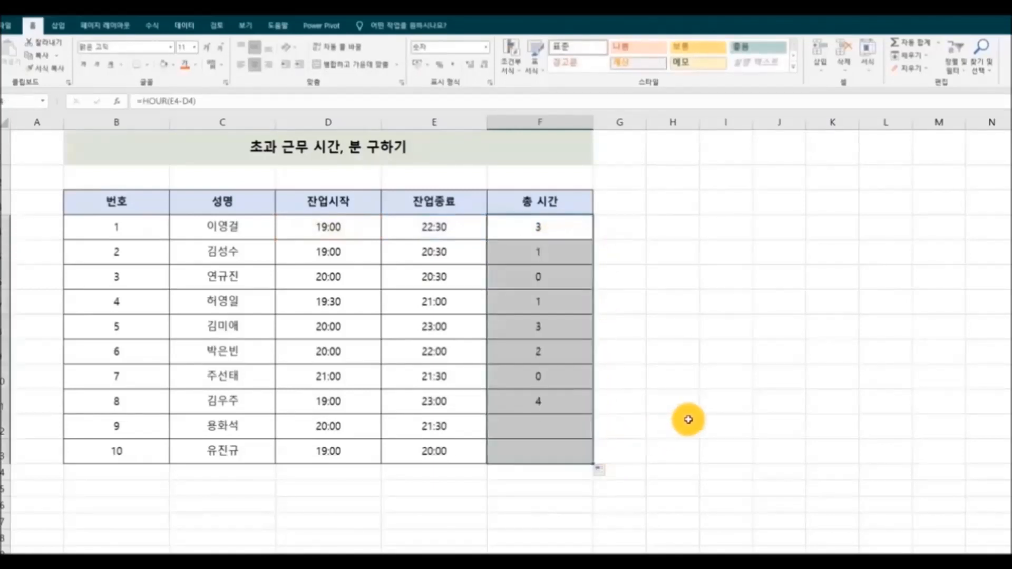
pyautogui.click(688, 396)
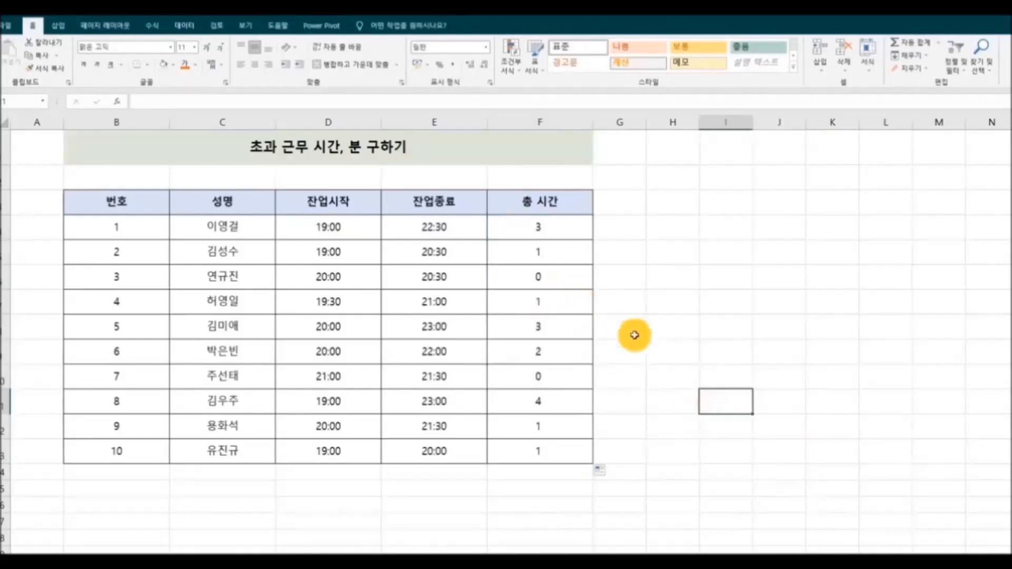
pyautogui.click(564, 237)
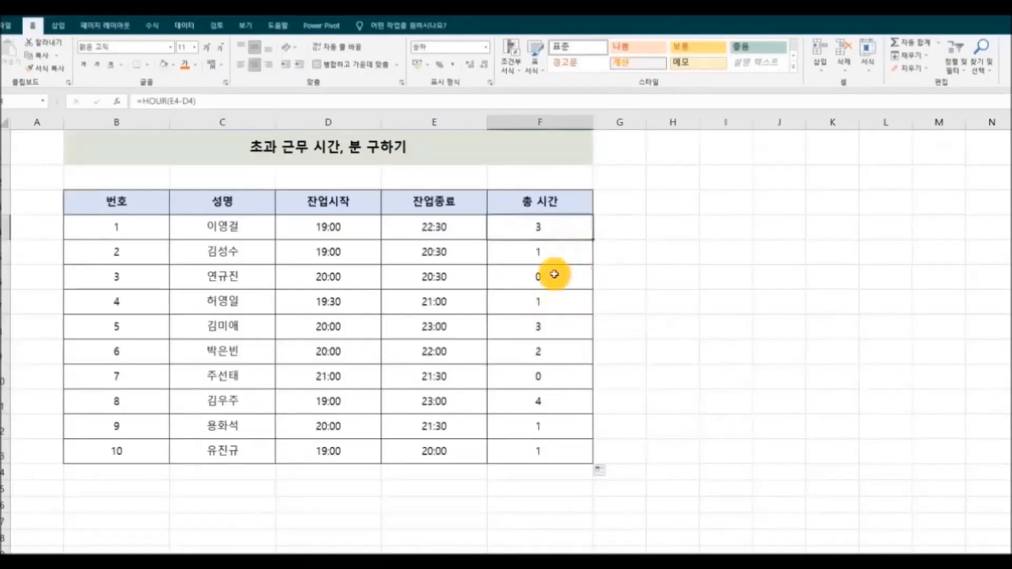
# Append the text 시간 to the first 총 시간 result, making the F4 formula =HOUR(E4-D4)&"시간".
pyautogui.click(204, 103)
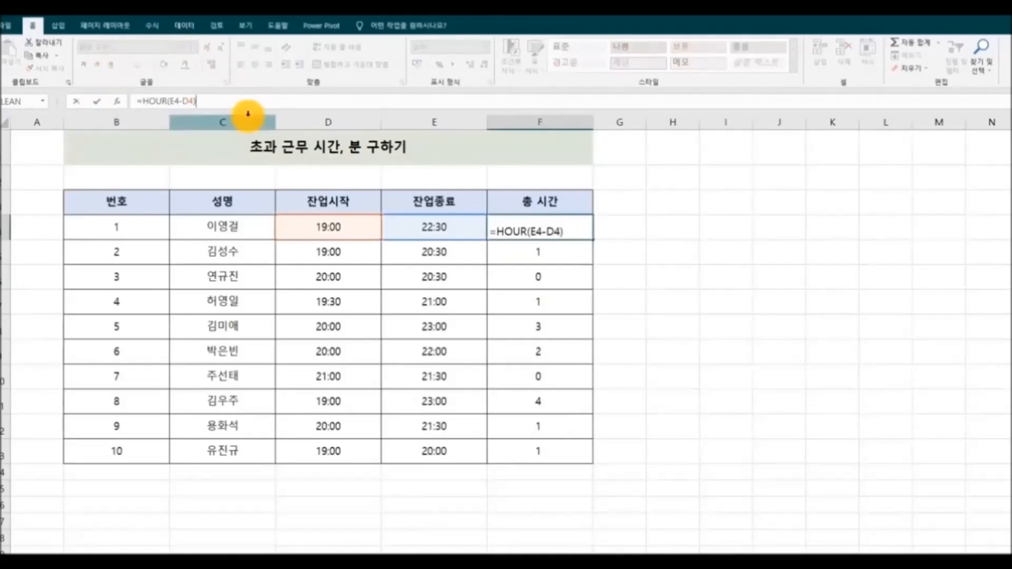
pyautogui.write('&"시간')
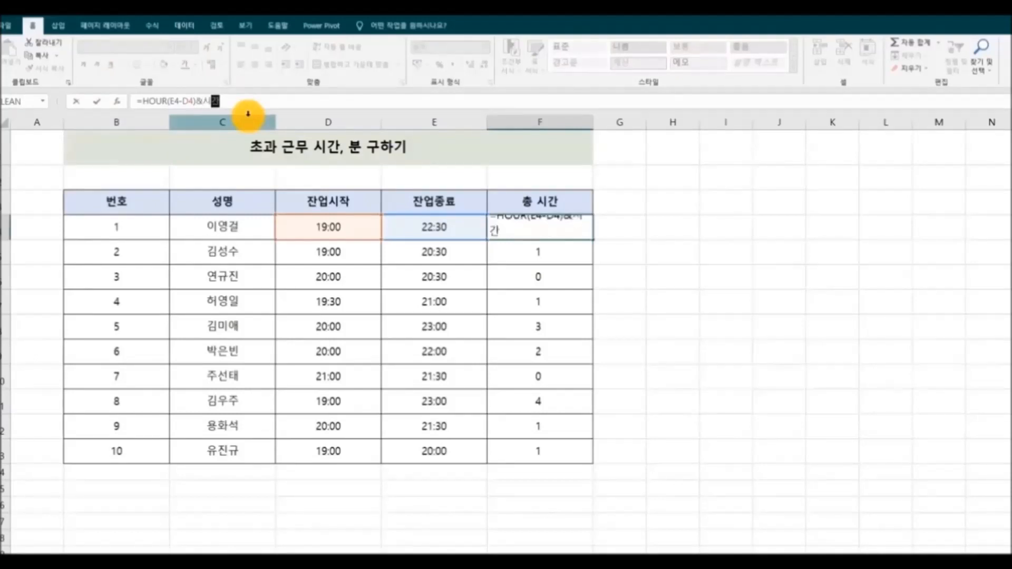
pyautogui.click(202, 101)
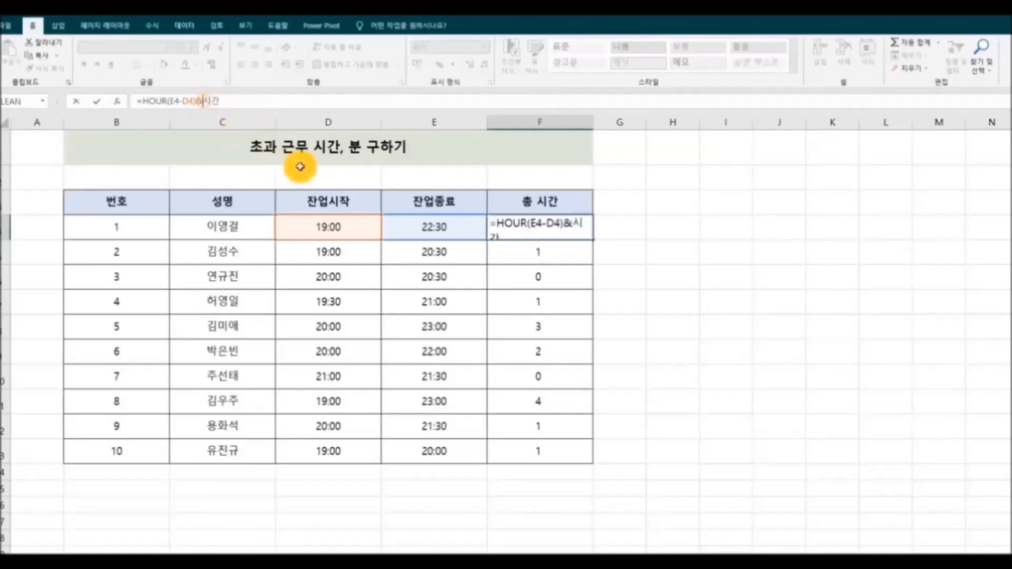
pyautogui.write('"')
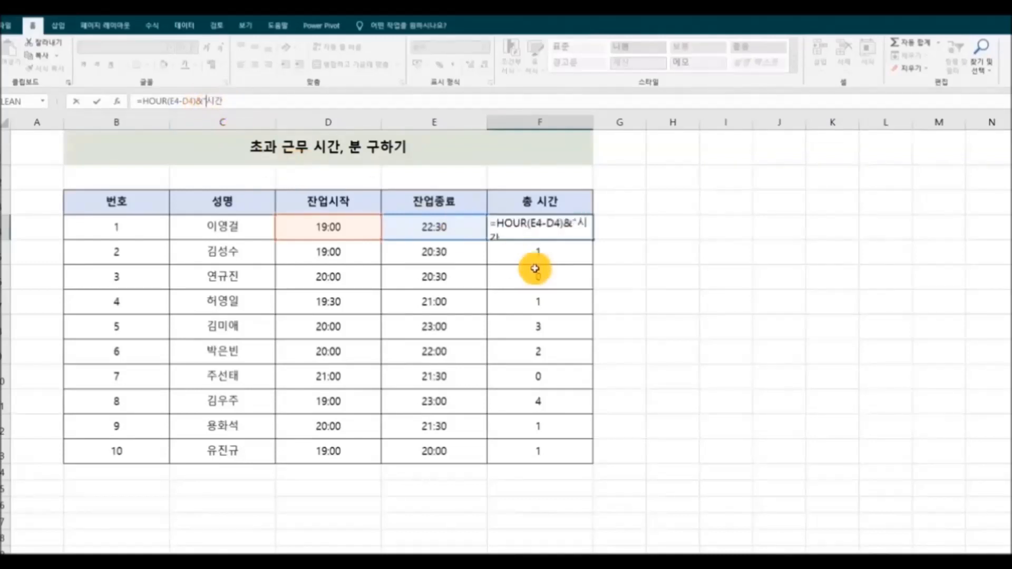
pyautogui.press('Right')
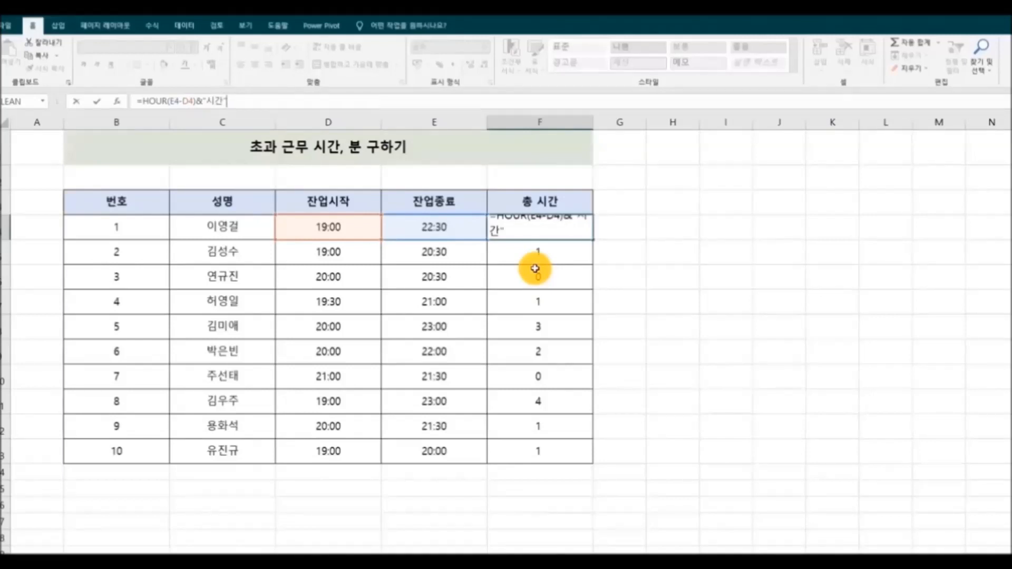
pyautogui.press('Return')
# Copy the F4 formula with the 시간 suffix down the 총 시간 column through row number 10 of the table.
pyautogui.click(577, 231)
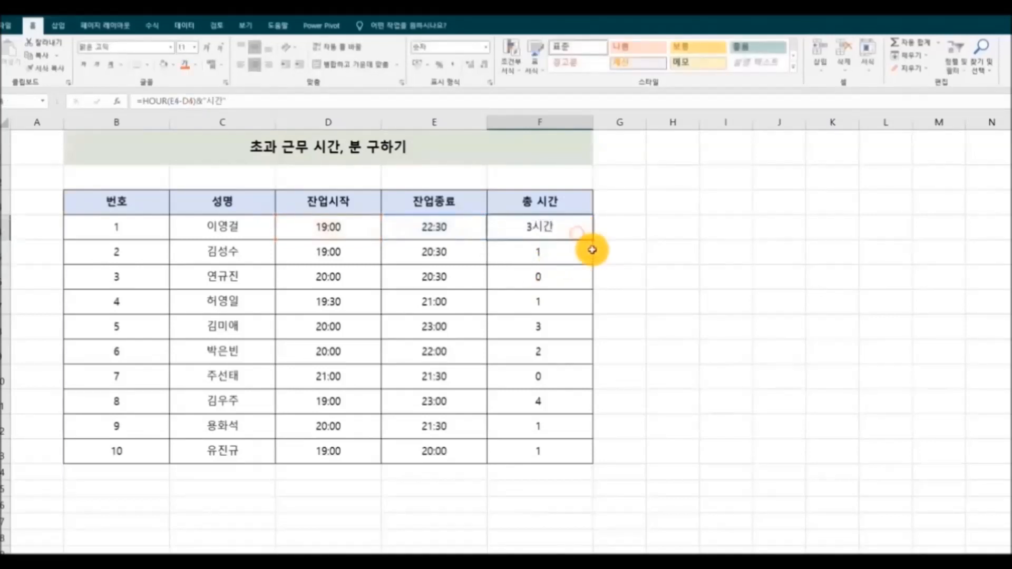
pyautogui.moveTo(594, 241); pyautogui.dragTo(588, 457)
pyautogui.click(738, 427)
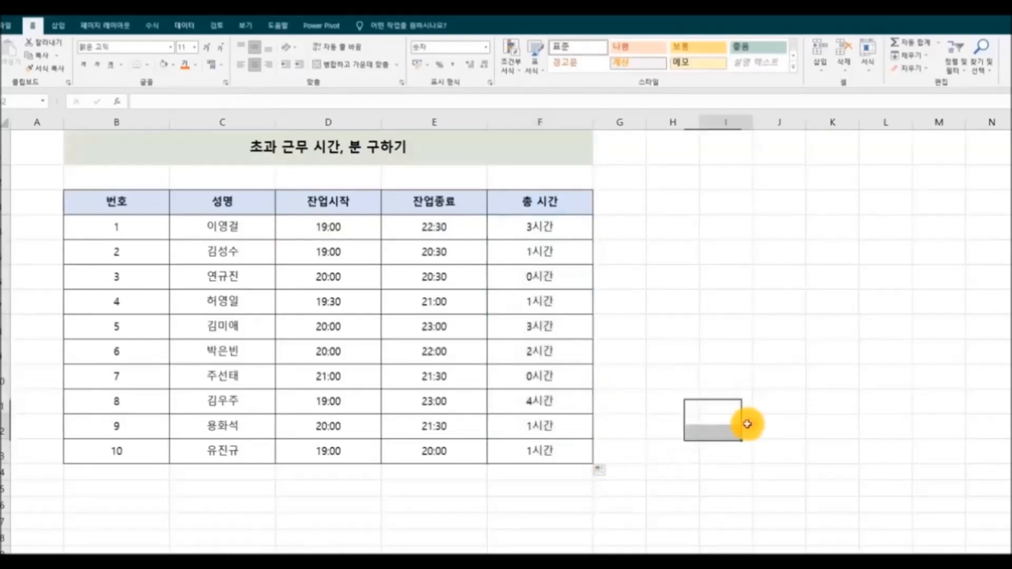
# Add the minutes to the first 총 시간 result, making the F4 formula =HOUR(E4-D4)&"시간"&MINUTE(E4-D4)&"분".
pyautogui.click(574, 229)
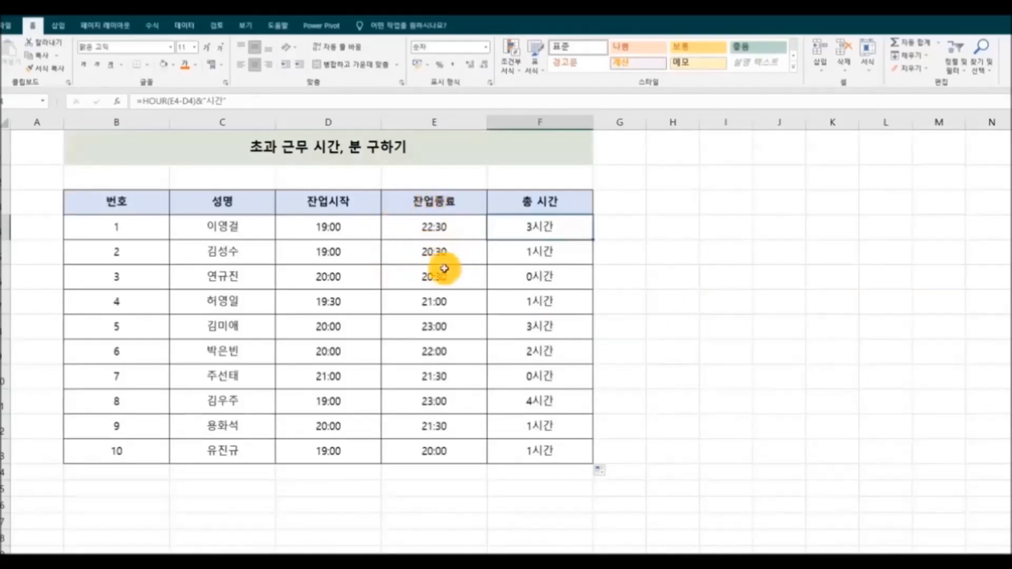
pyautogui.doubleClick(566, 227)
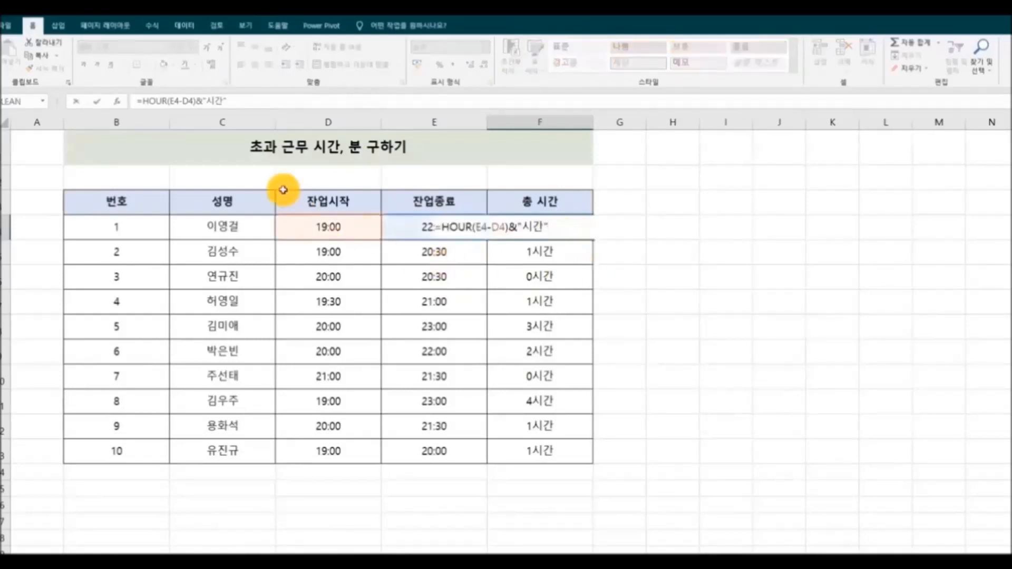
pyautogui.click(242, 100)
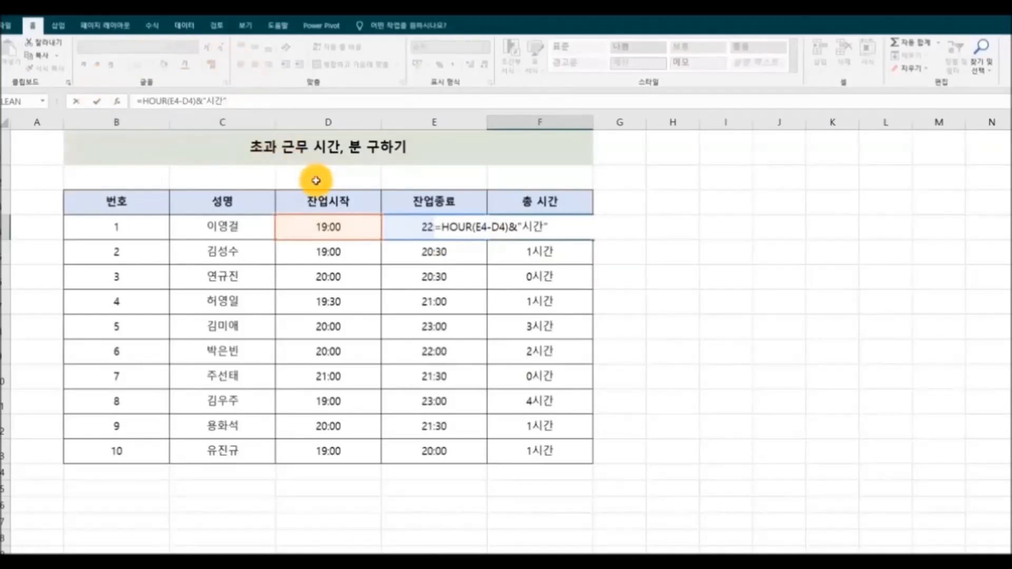
pyautogui.write('&mi')
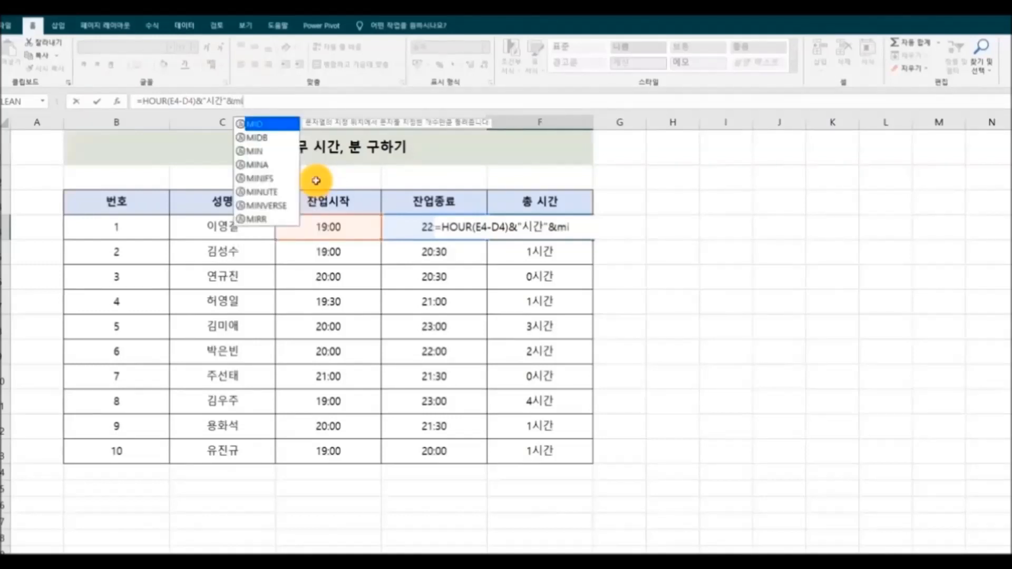
pyautogui.doubleClick(265, 192)
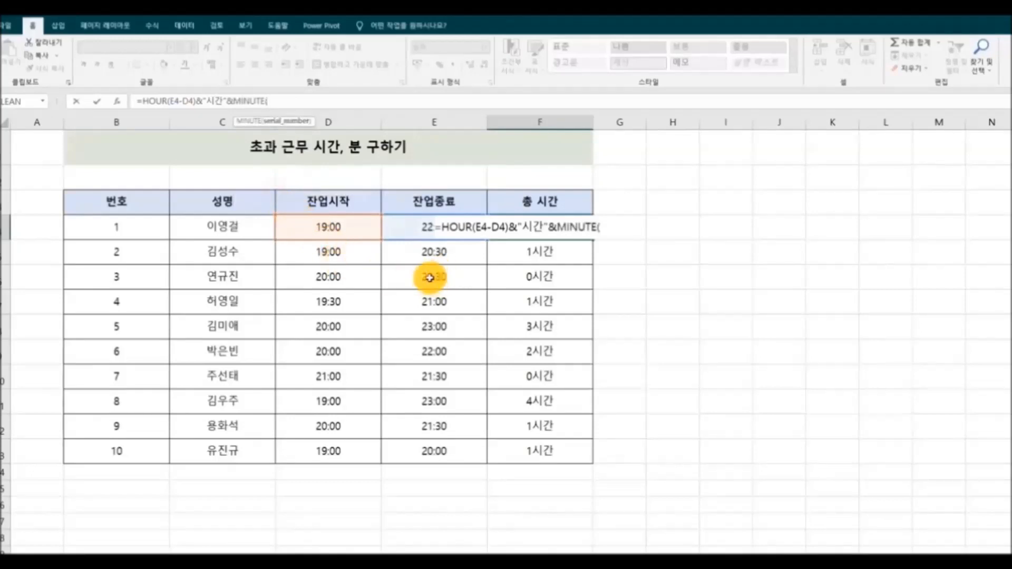
pyautogui.click(412, 231)
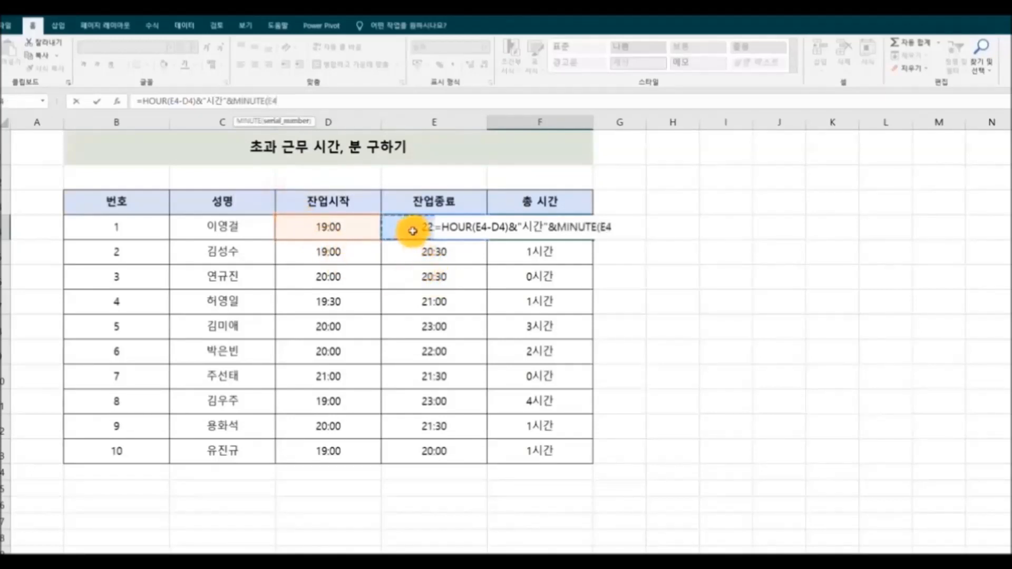
pyautogui.write('-')
pyautogui.click(332, 236)
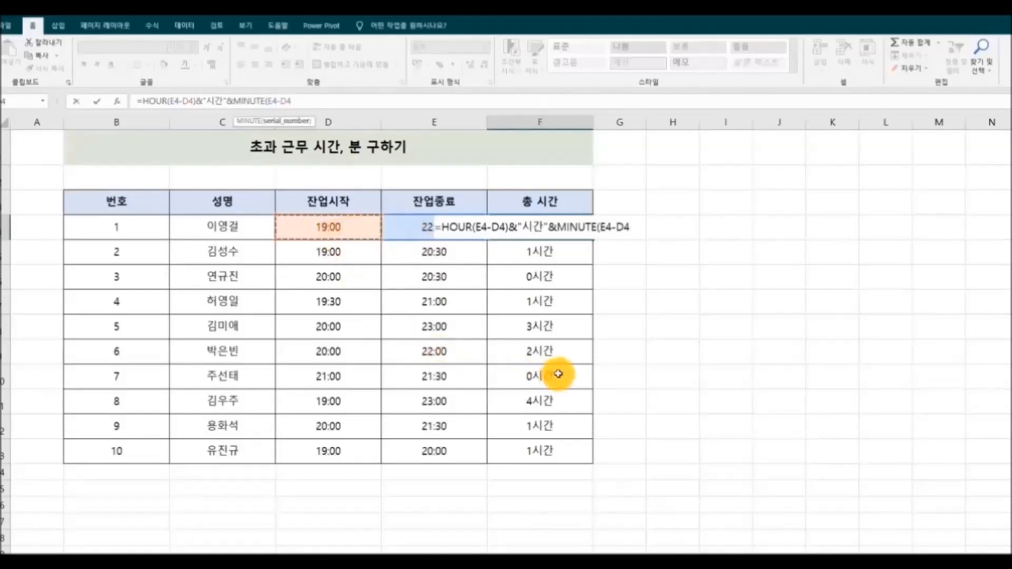
pyautogui.write(')&"분')
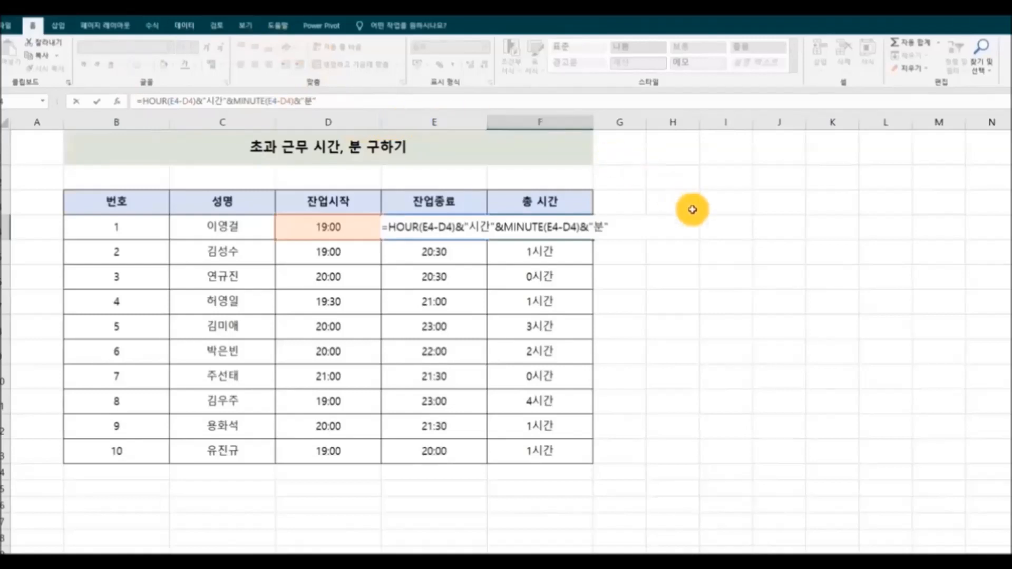
pyautogui.press('Return')
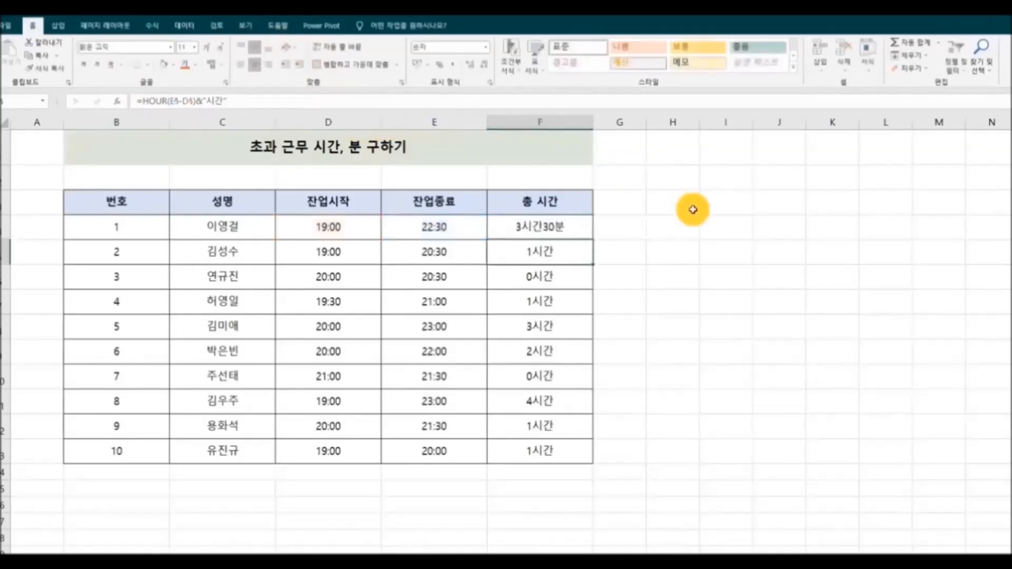
# Copy the combined hour-and-minute formula from F4 down the 총 시간 column through row number 10 of the table.
pyautogui.click(575, 227)
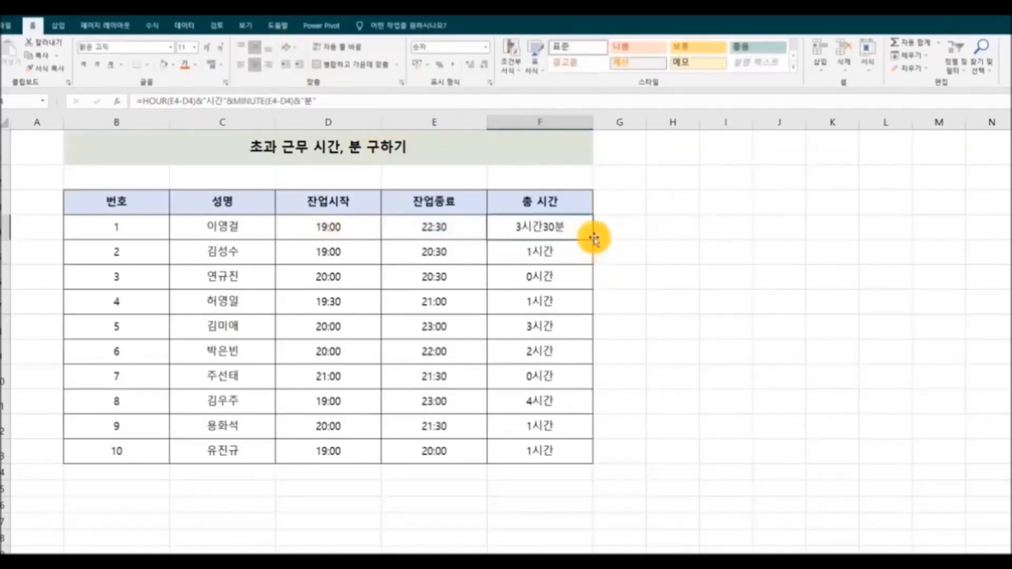
pyautogui.moveTo(592, 240); pyautogui.dragTo(592, 456)
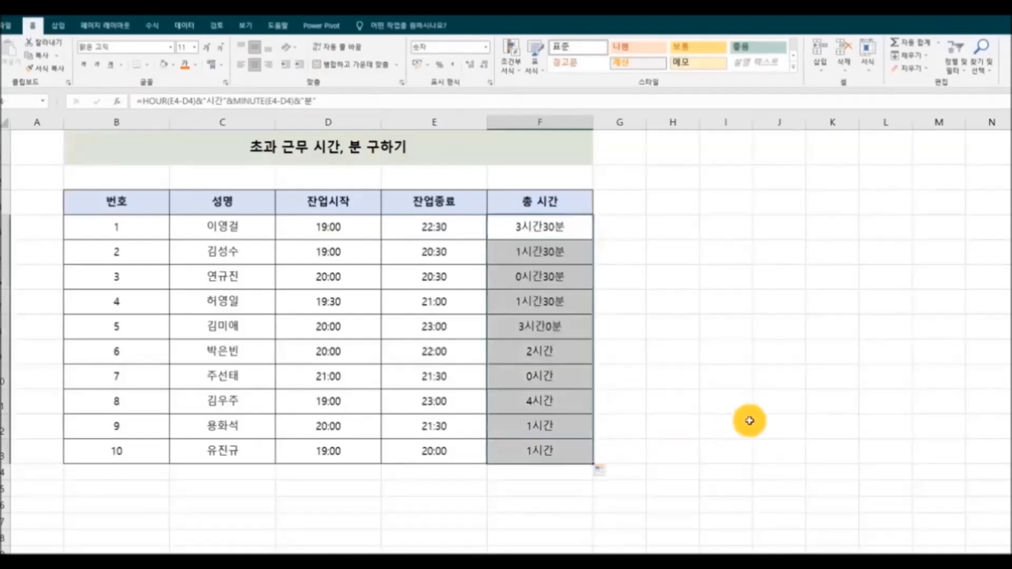
pyautogui.click(803, 422)
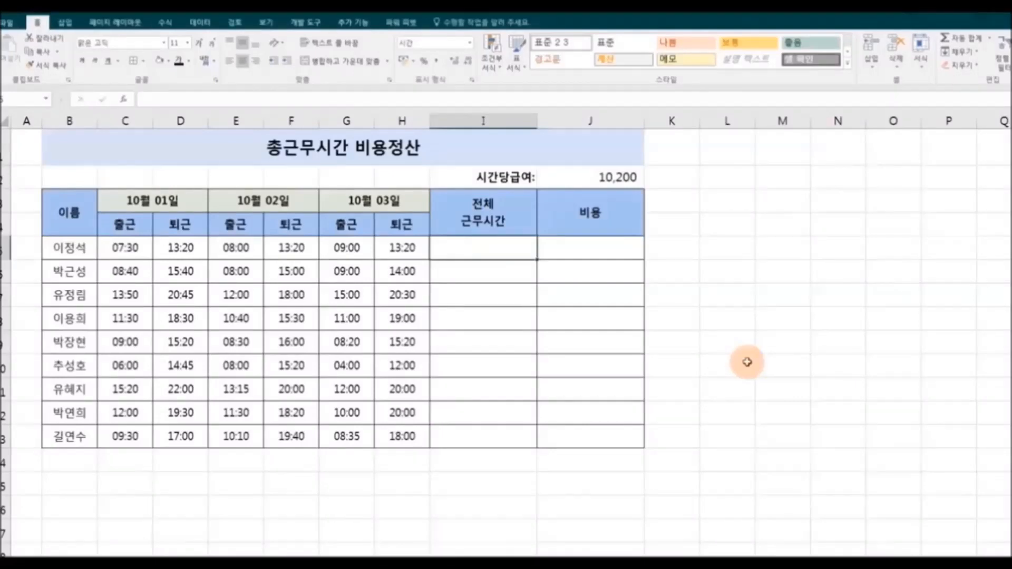
# On the 총근무시간 비용정산 sheet, enter =SUM(D5-C5,F5-E5,H5-G5) in the first 전체 근무시간 cell, I5.
pyautogui.moveTo(126, 249); pyautogui.dragTo(403, 264)
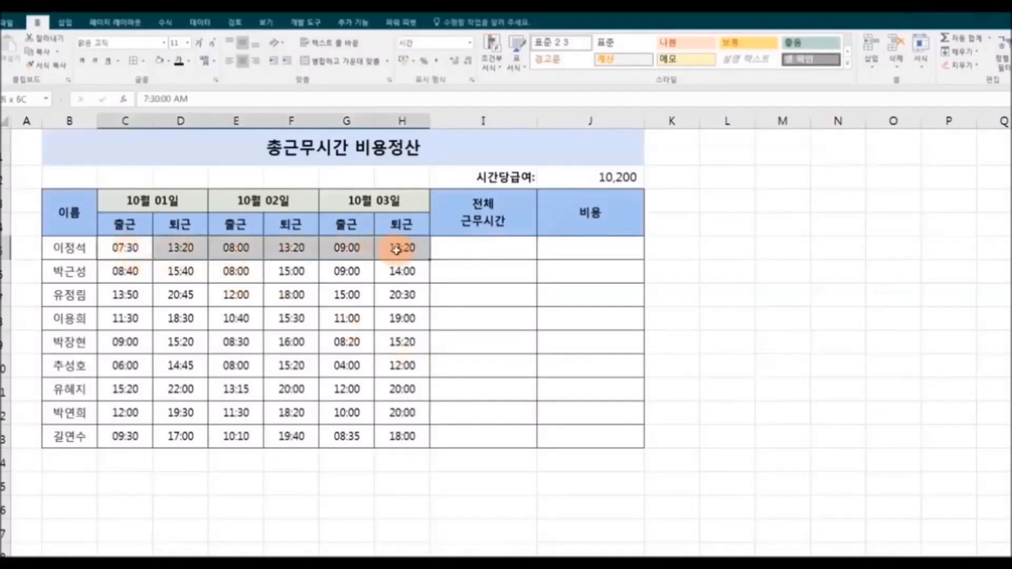
pyautogui.click(483, 252)
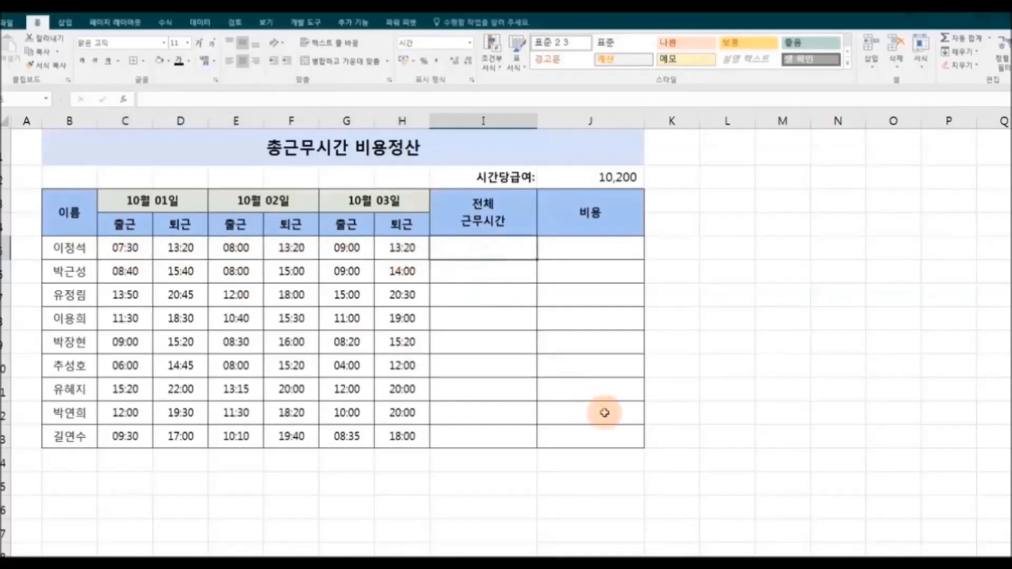
pyautogui.write('=sum')
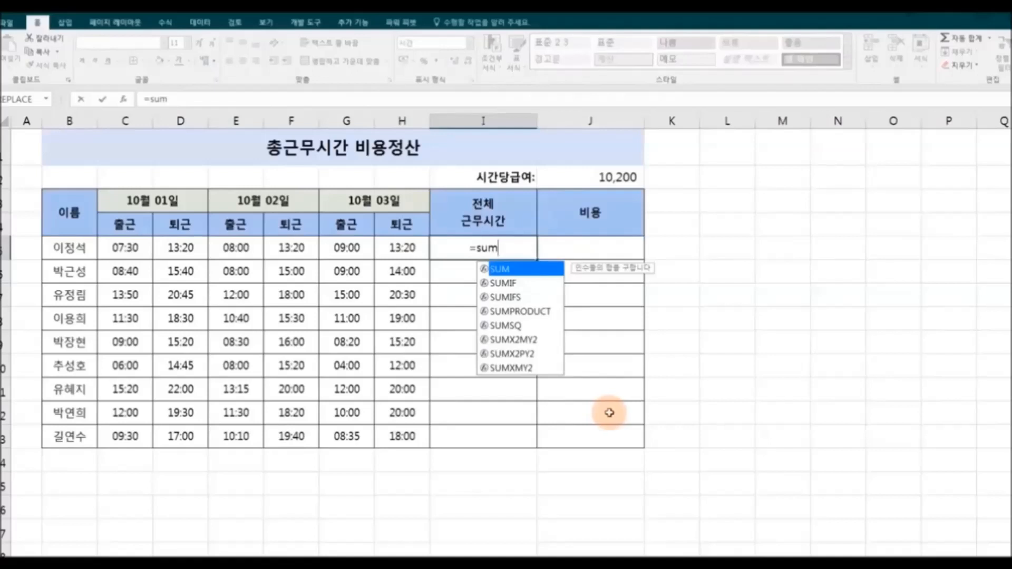
pyautogui.write('(')
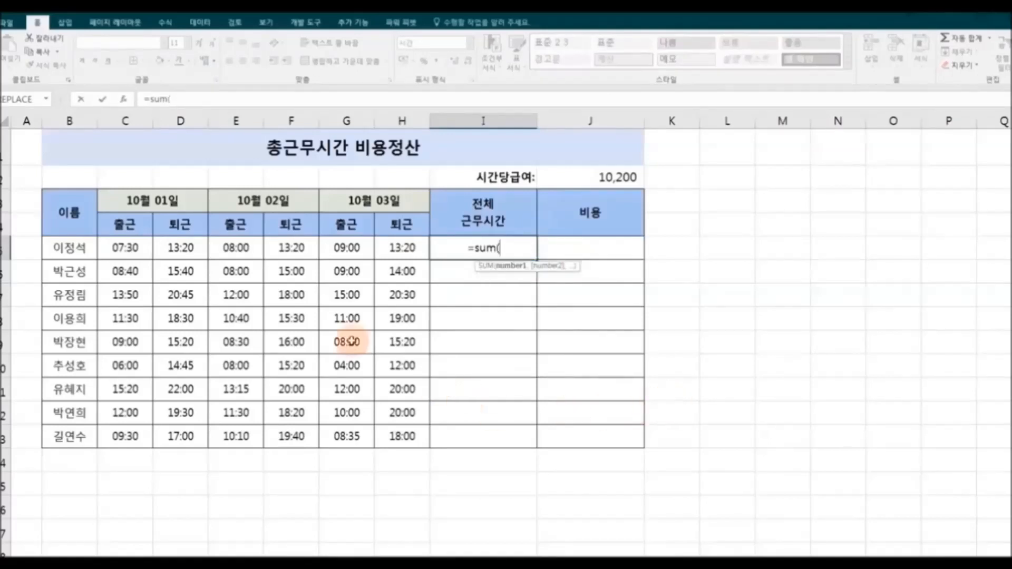
pyautogui.click(189, 256)
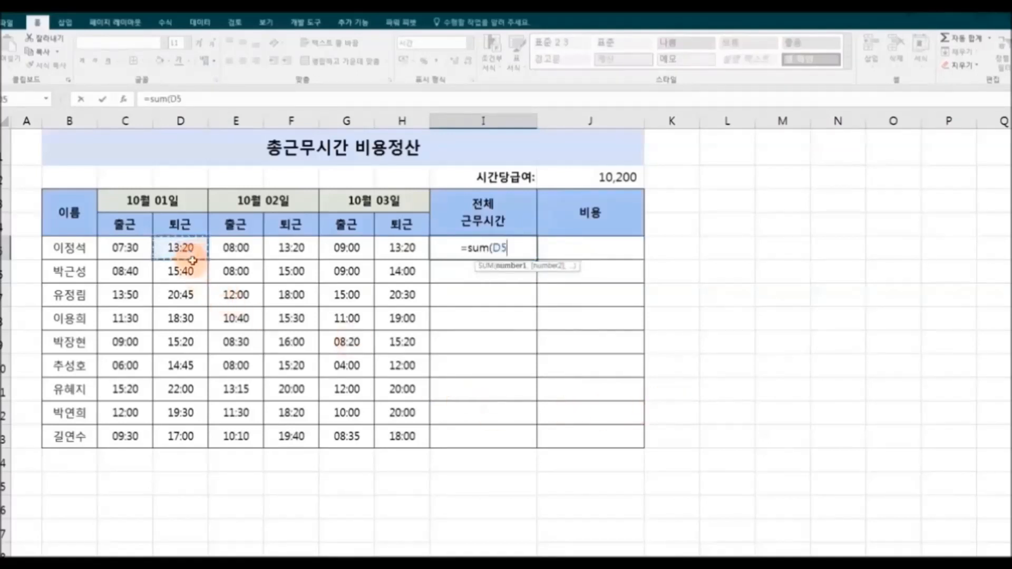
pyautogui.write('-')
pyautogui.click(141, 257)
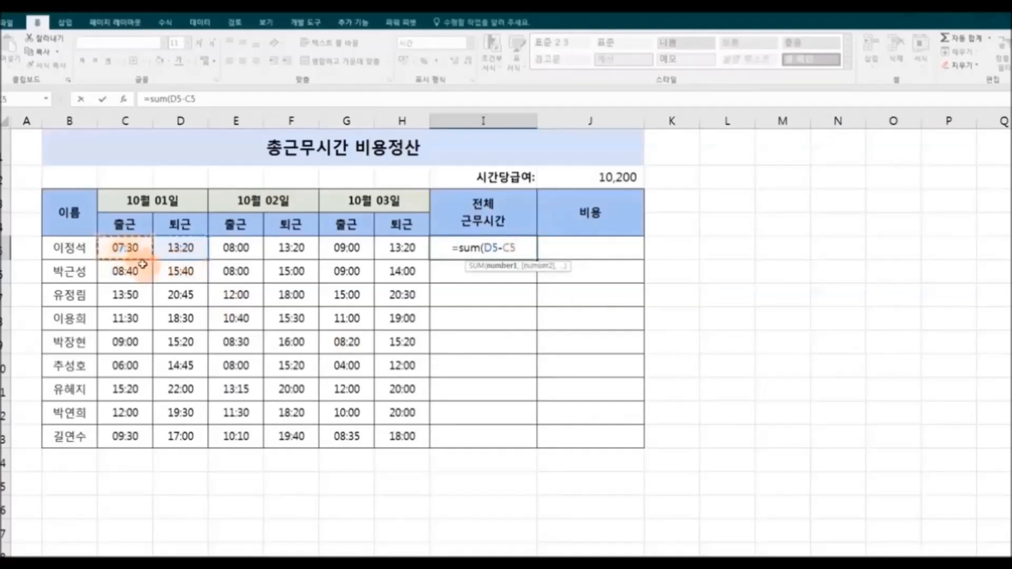
pyautogui.write(',')
pyautogui.click(291, 248)
pyautogui.write('-')
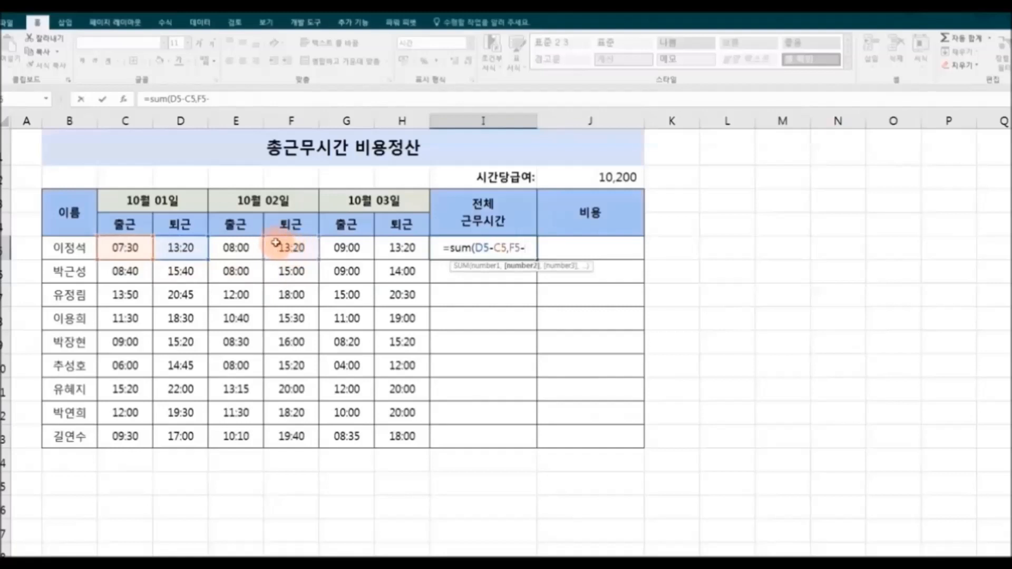
pyautogui.click(241, 248)
pyautogui.write(',')
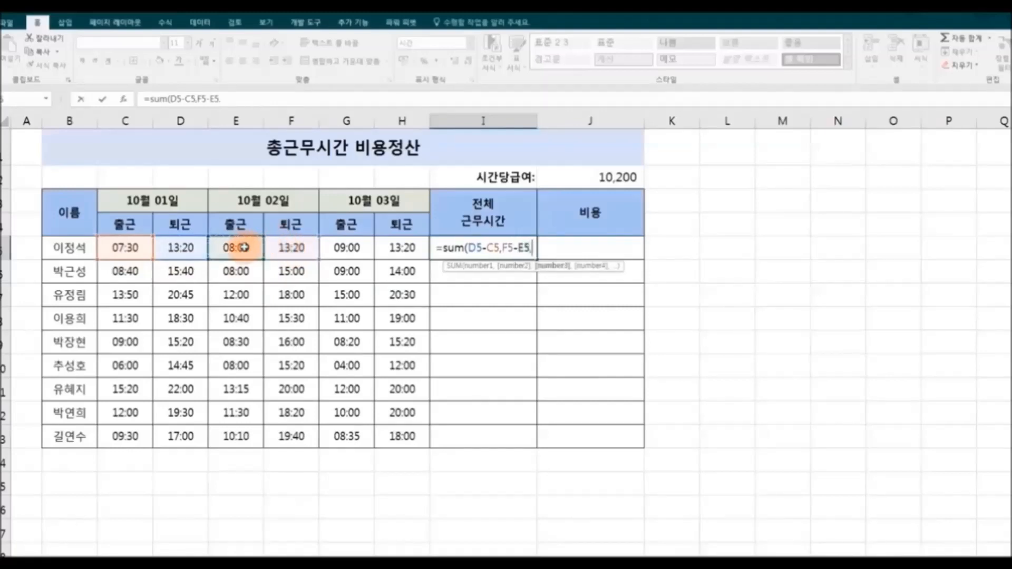
pyautogui.click(399, 251)
pyautogui.write('-')
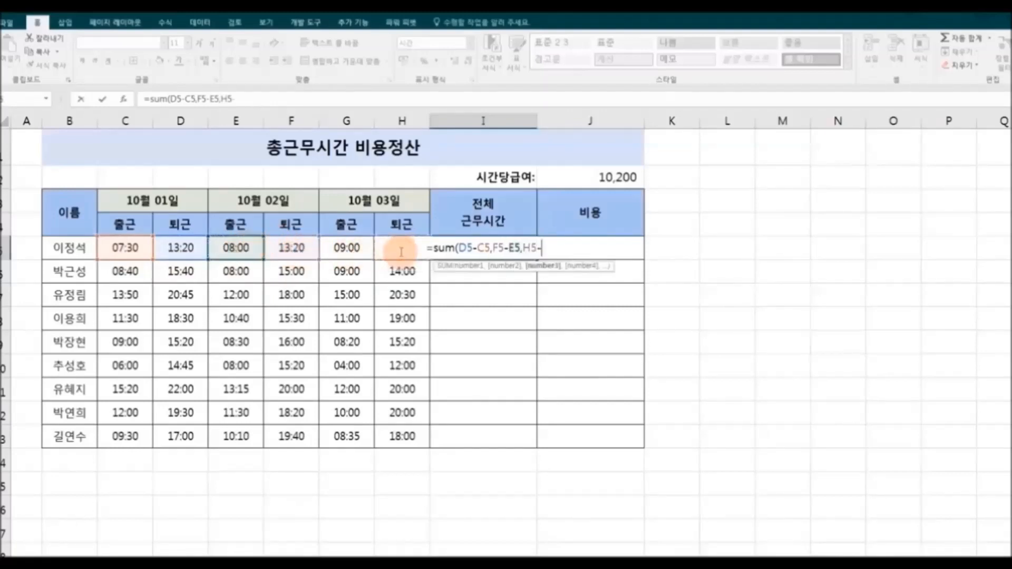
pyautogui.click(346, 249)
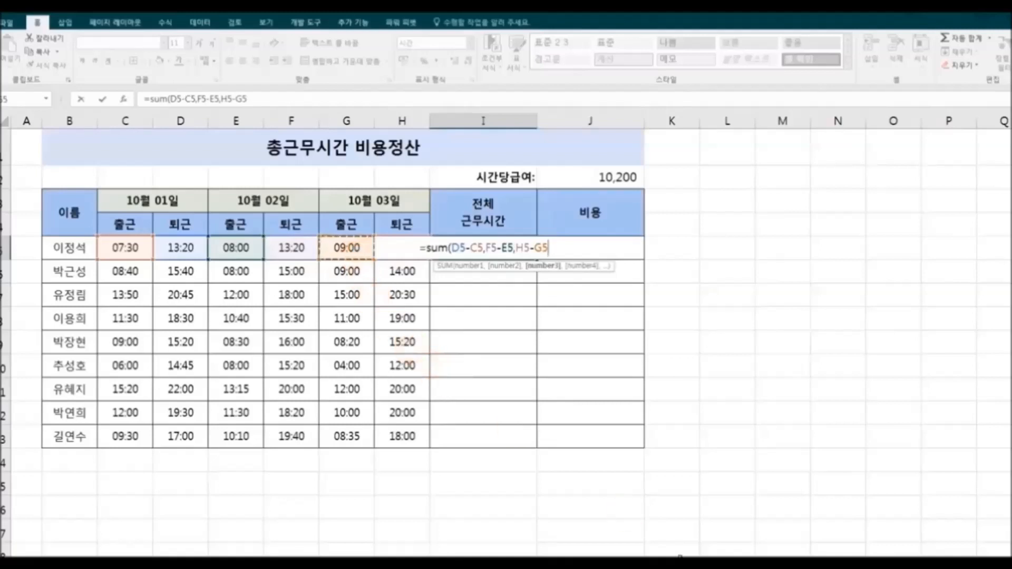
pyautogui.write(')')
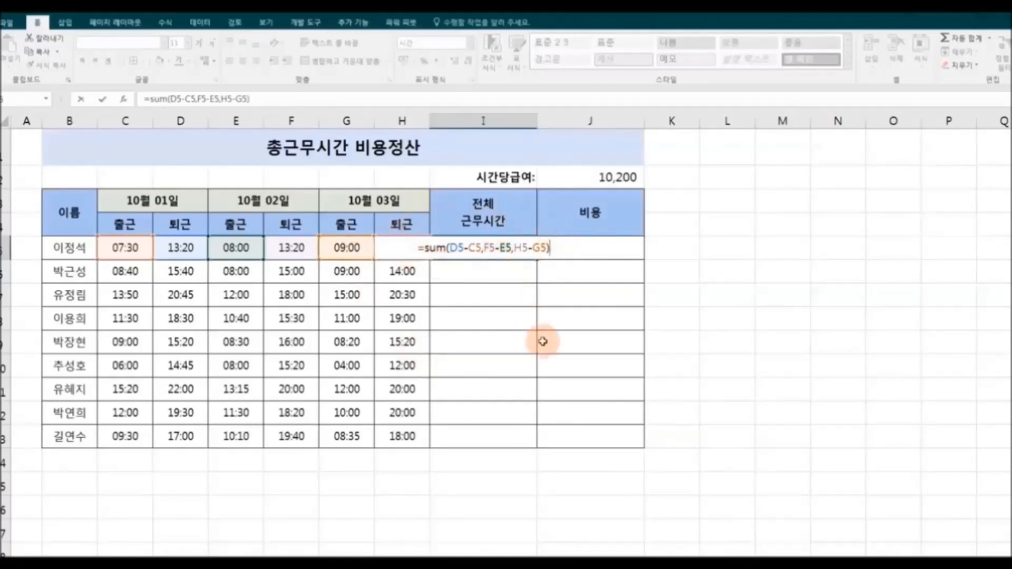
pyautogui.press('Return')
# Fill the SUM formula from I5 down the 전체 근무시간 column to the last employee row.
pyautogui.click(518, 251)
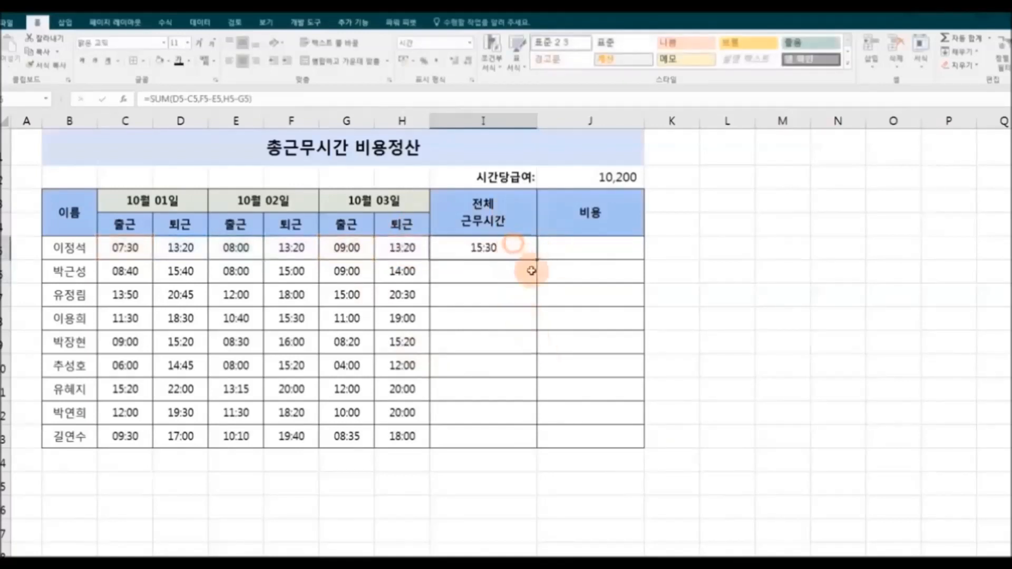
pyautogui.doubleClick(537, 260)
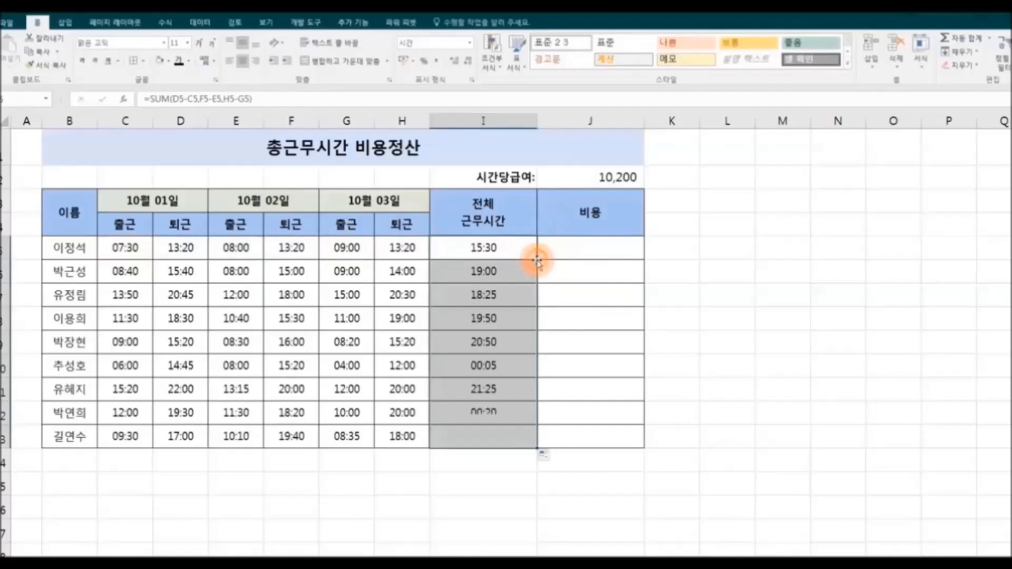
pyautogui.click(770, 374)
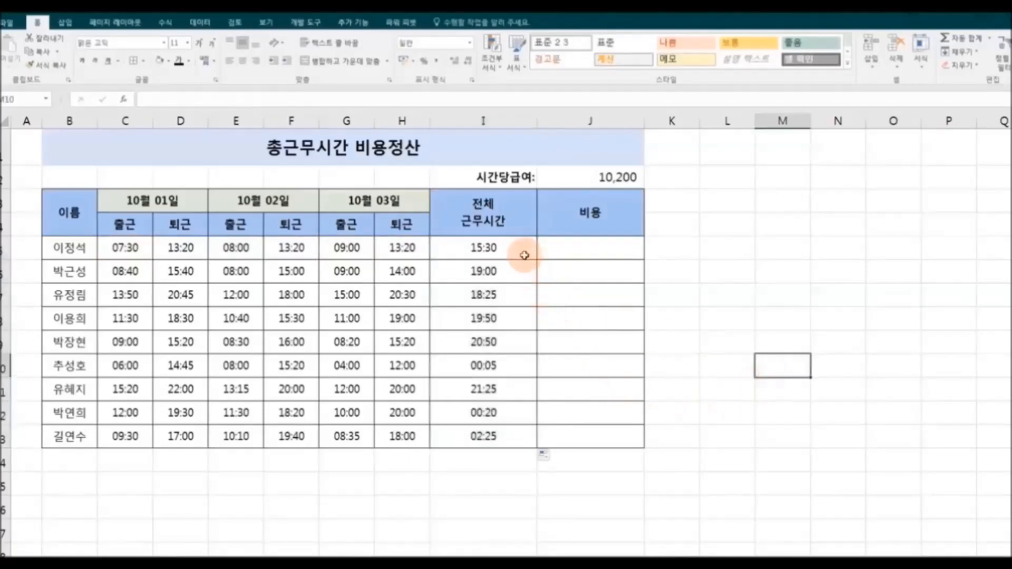
# Apply the custom number format [hh]:mm;@ to the 전체 근무시간 results in I5:I13.
pyautogui.click(523, 415)
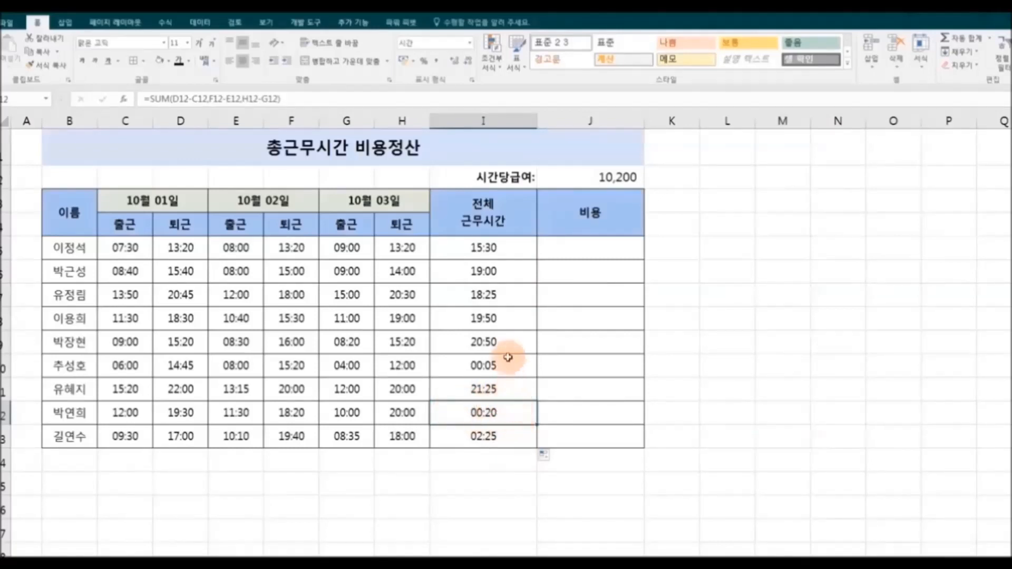
pyautogui.click(507, 251)
pyautogui.moveTo(508, 251); pyautogui.dragTo(512, 441)
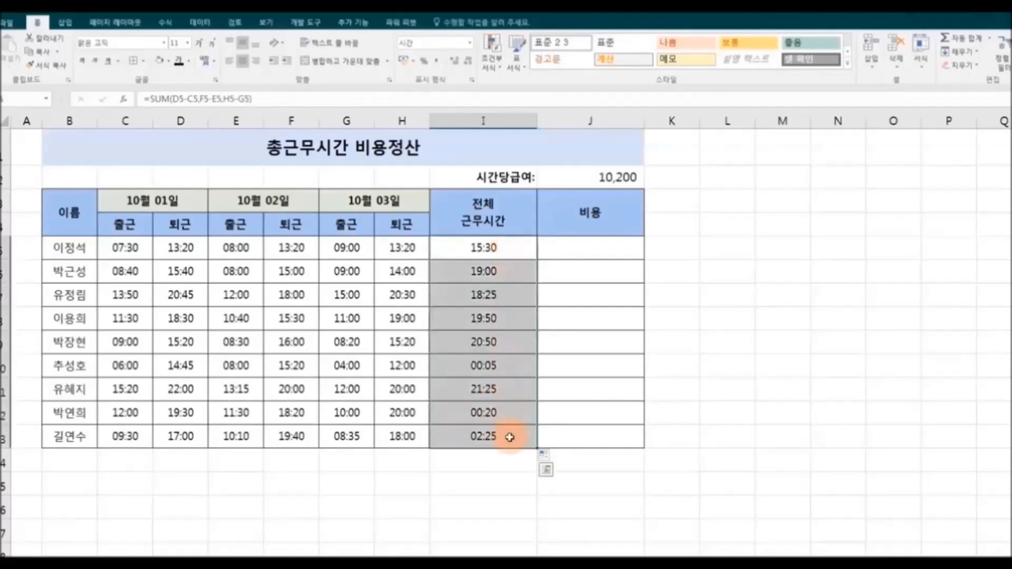
pyautogui.rightClick(513, 343)
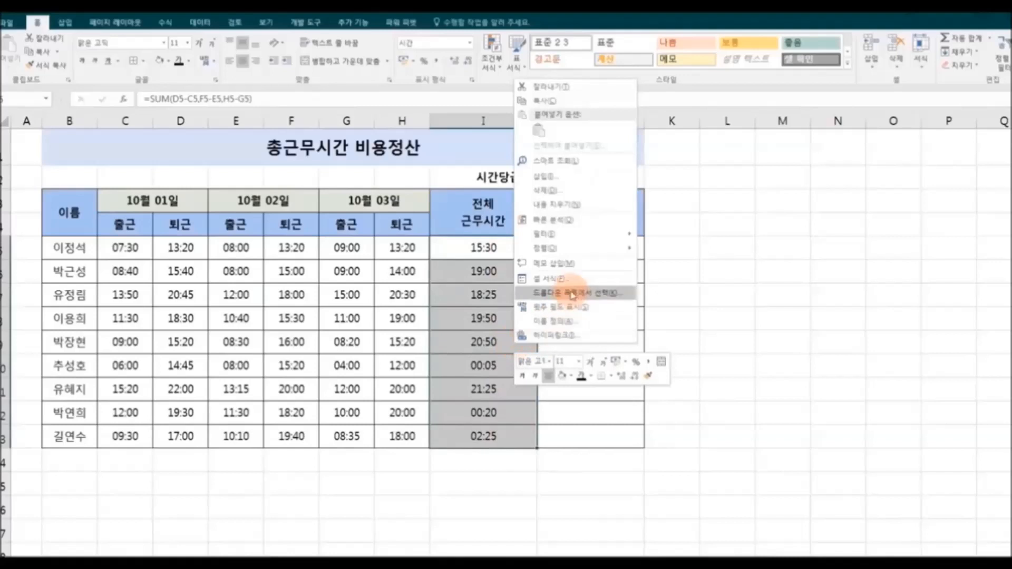
pyautogui.click(580, 280)
pyautogui.moveTo(558, 126); pyautogui.dragTo(713, 127)
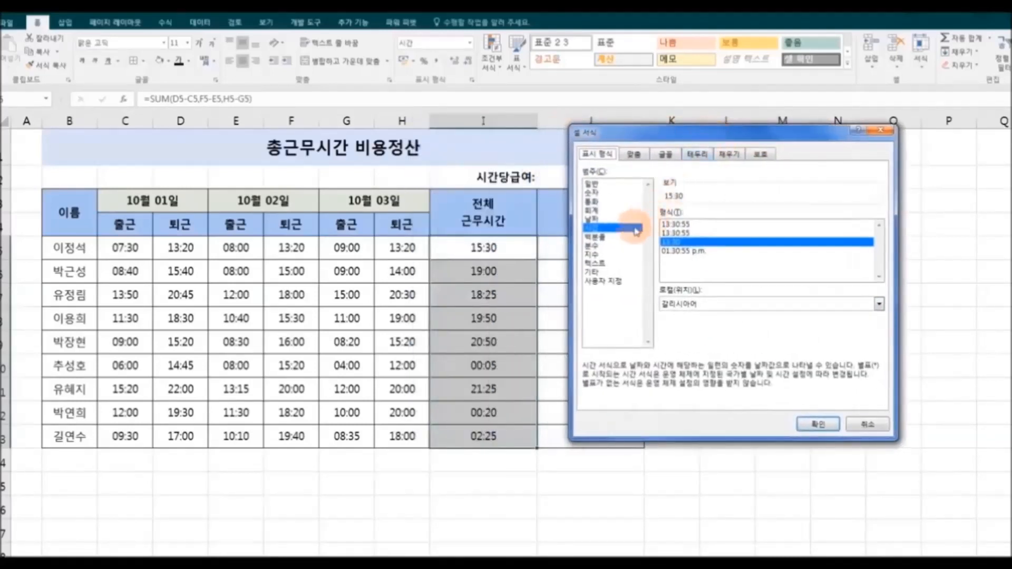
pyautogui.click(610, 281)
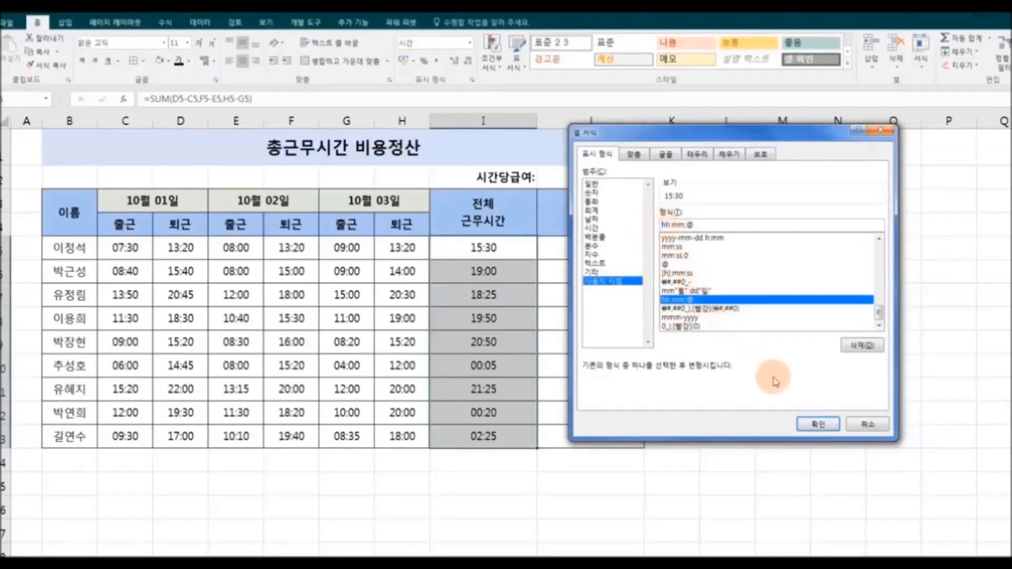
pyautogui.write('[hh')
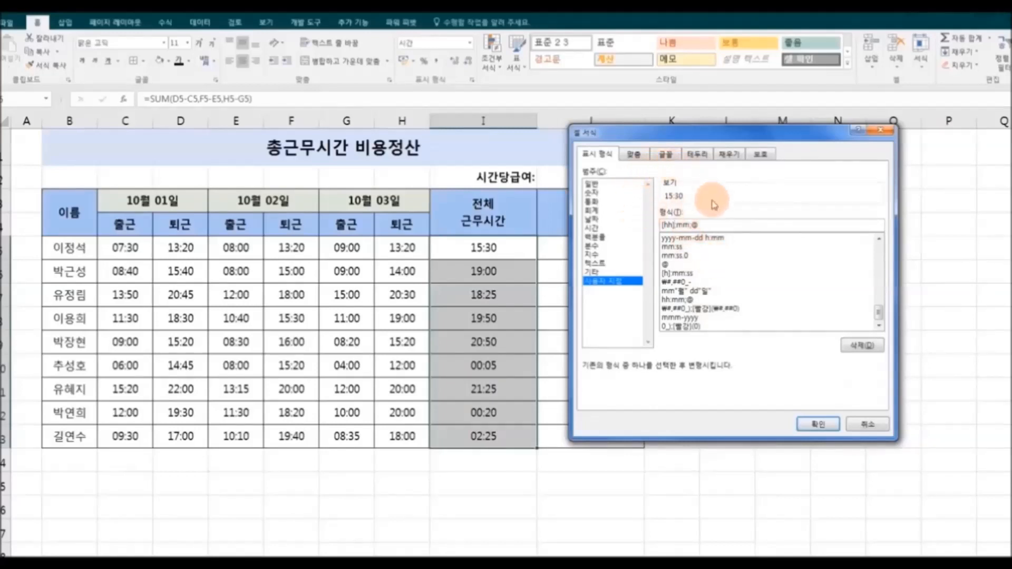
pyautogui.click(825, 423)
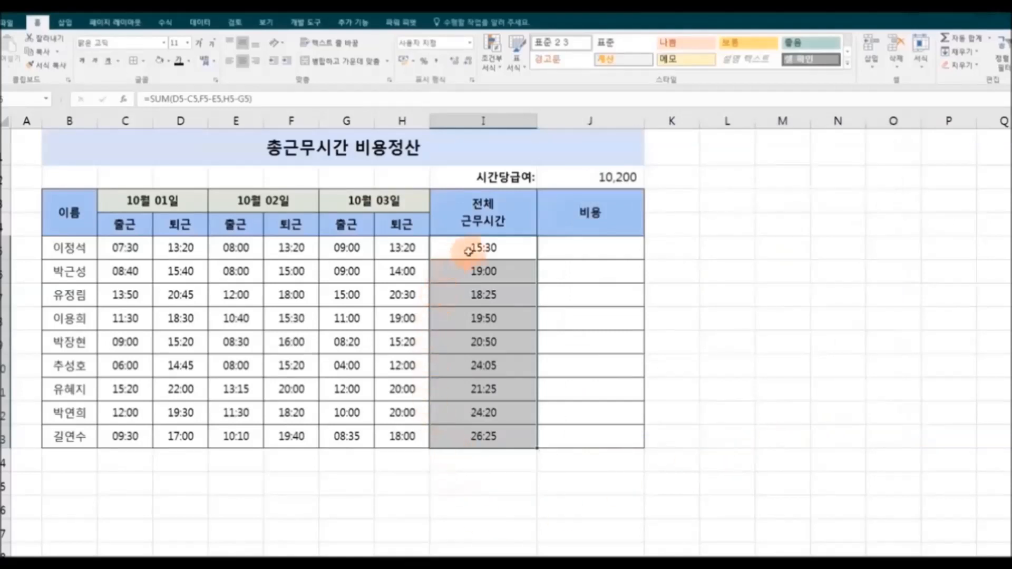
pyautogui.click(547, 485)
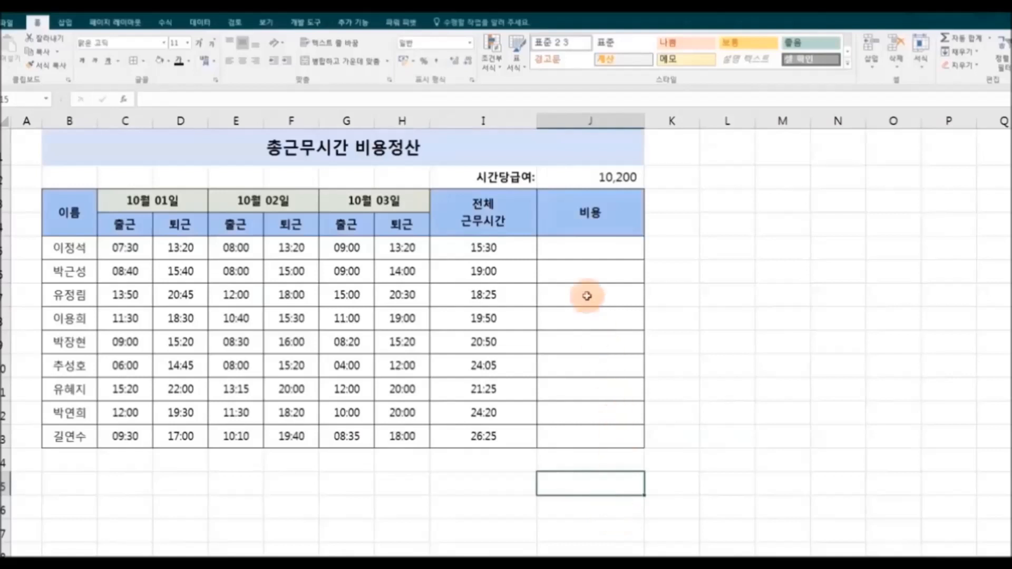
# Enter =I5*$J$2*24 in the first 비용 cell, J5, with an absolute reference to the hourly wage.
pyautogui.click(583, 258)
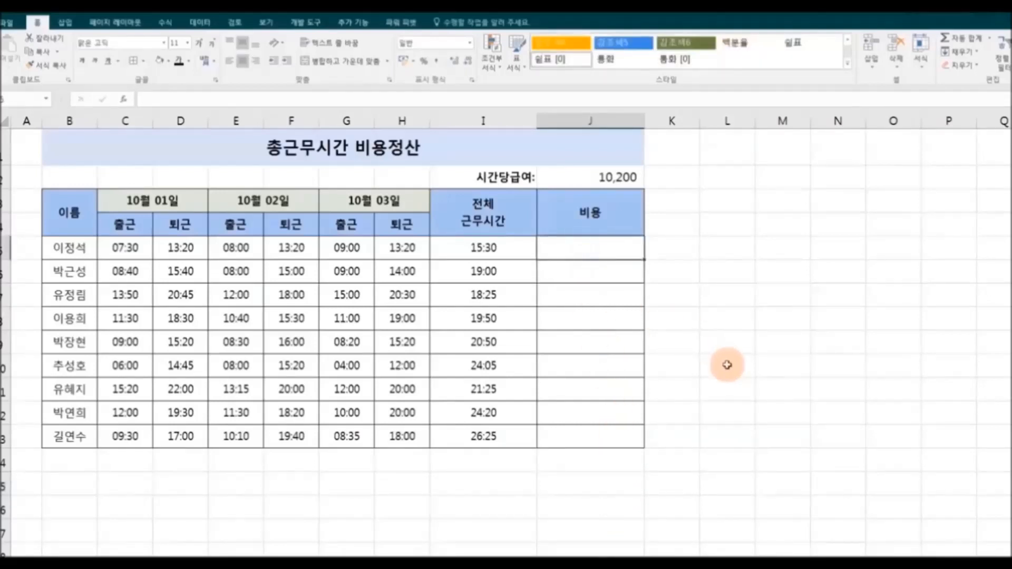
pyautogui.click(512, 249)
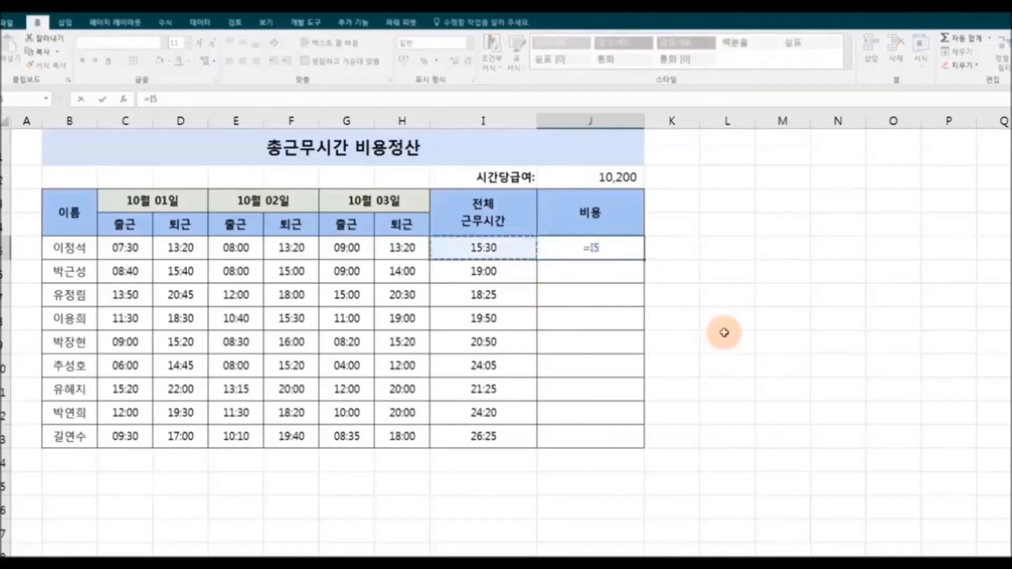
pyautogui.write('*')
pyautogui.click(606, 177)
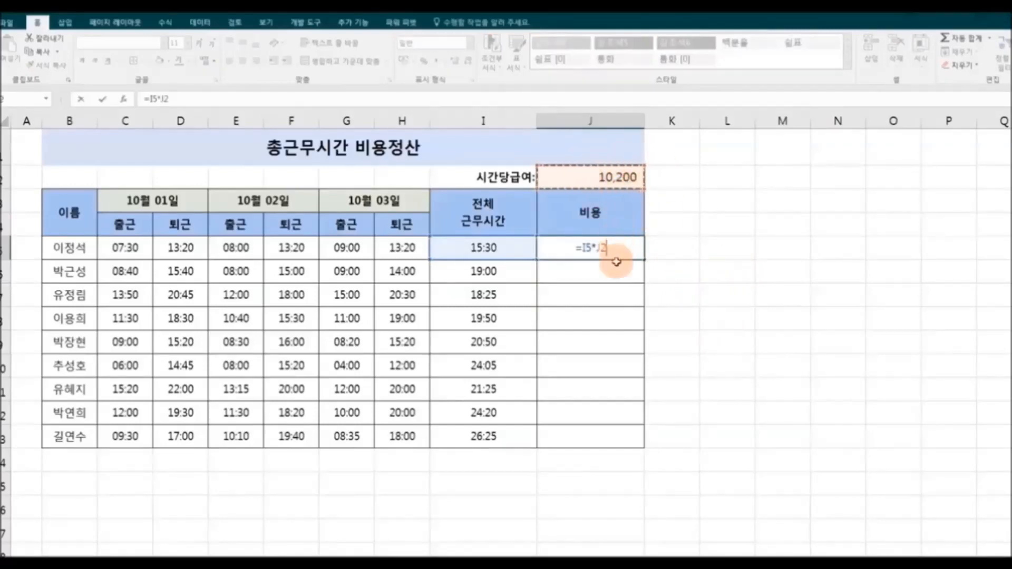
pyautogui.press('F4')
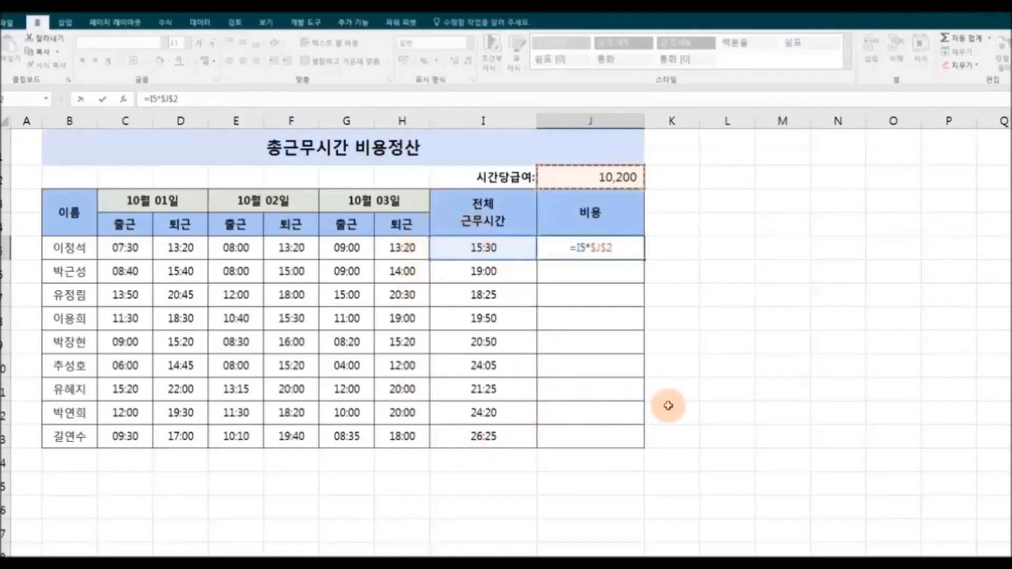
pyautogui.write('*')
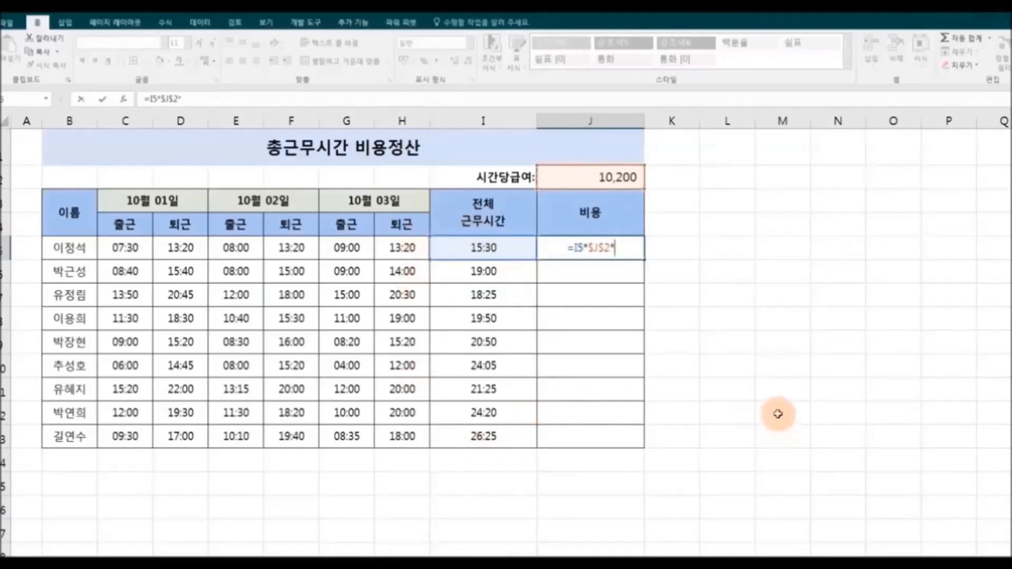
pyautogui.write('24')
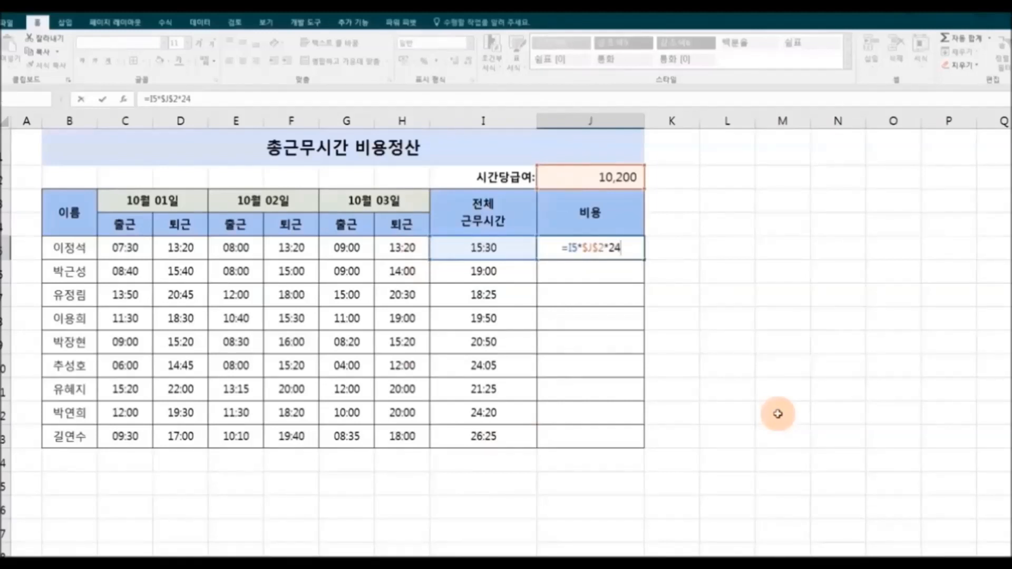
pyautogui.press('Return')
# Fill the J5 formula down the 비용 column to the last employee row and give the costs thousands separators.
pyautogui.click(620, 251)
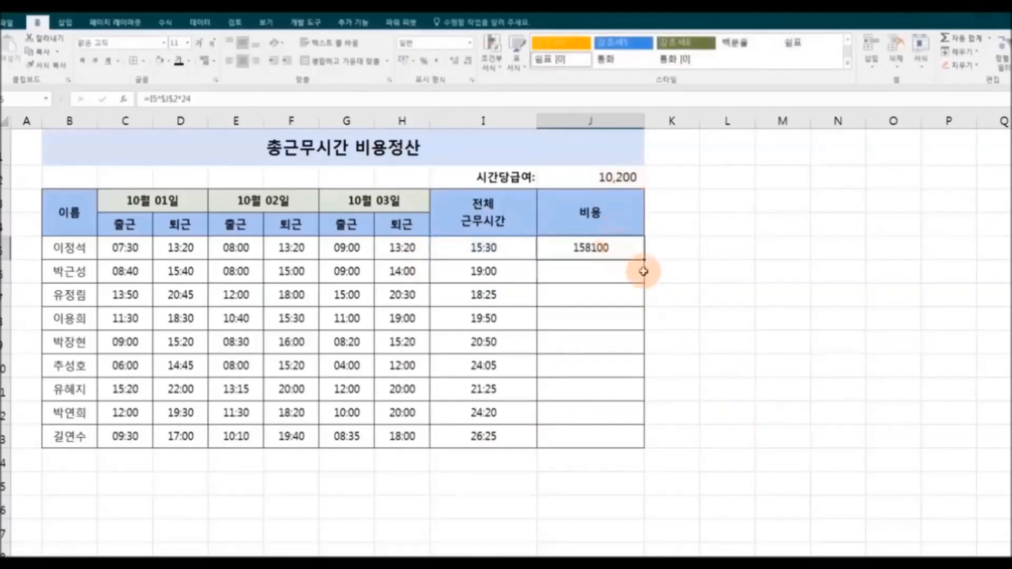
pyautogui.doubleClick(643, 259)
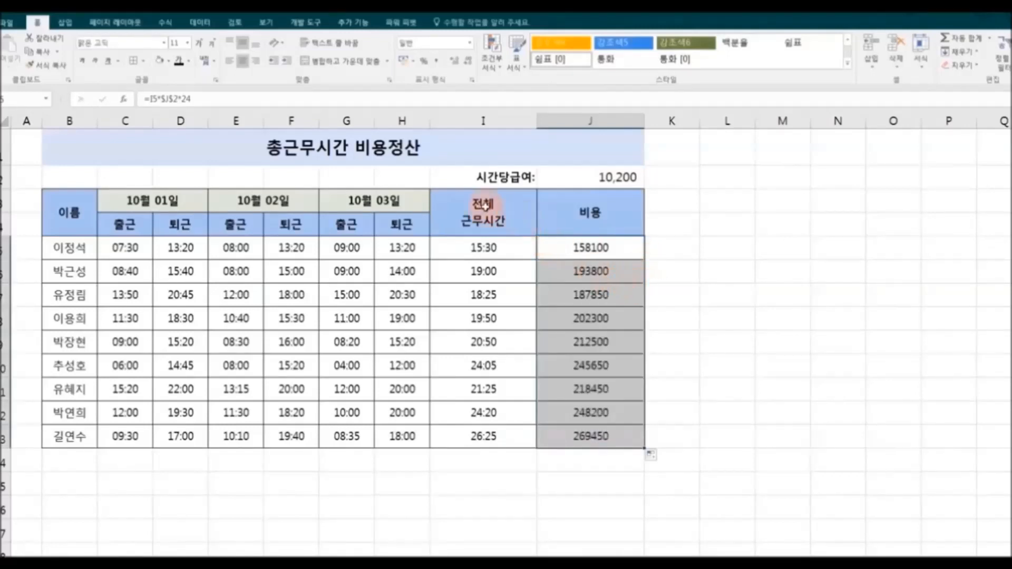
pyautogui.click(436, 62)
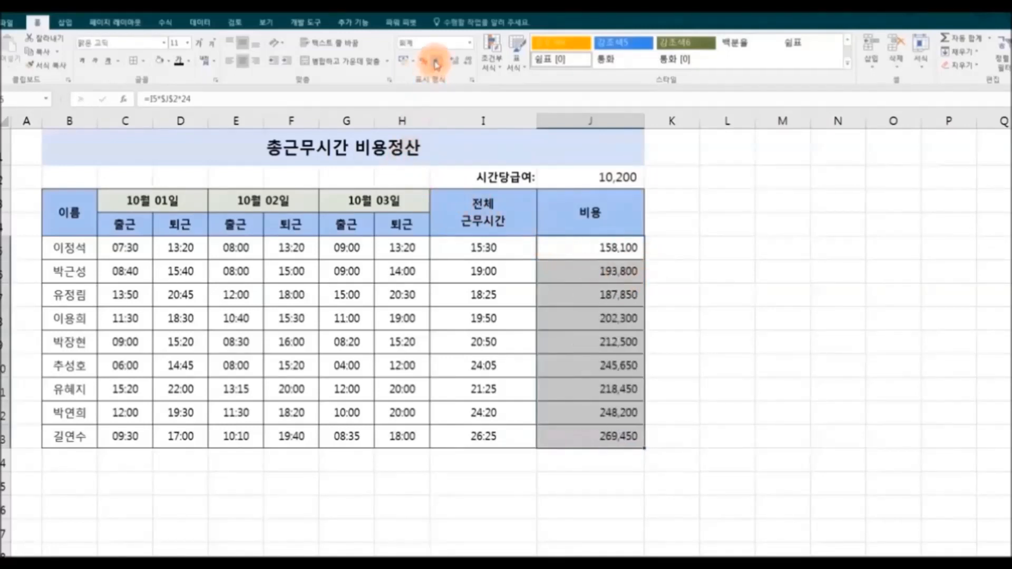
pyautogui.click(770, 430)
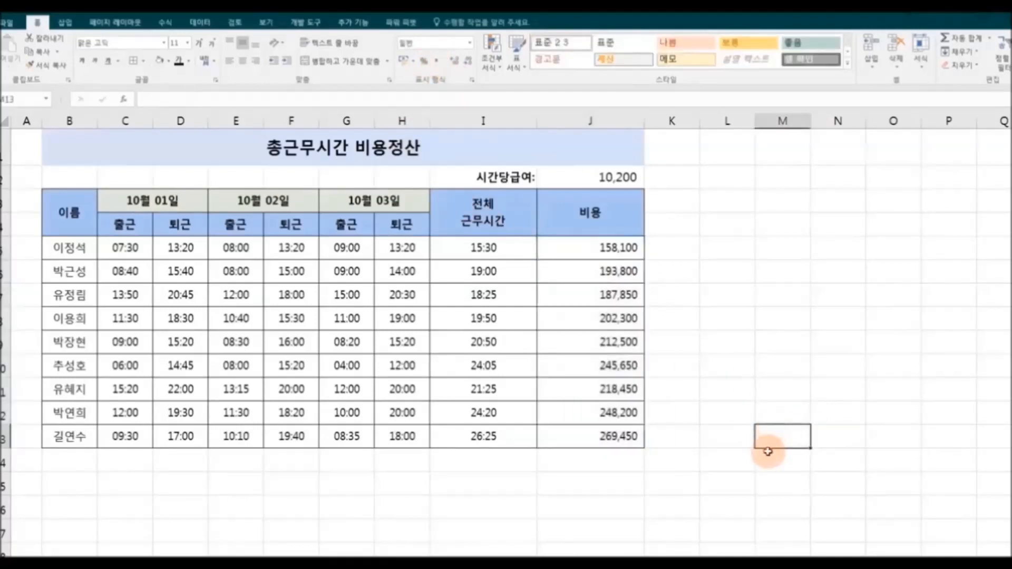
# Apply the 회계 (accounting) number format with the ₩ symbol to the 비용 amounts in J5:J13.
pyautogui.moveTo(578, 251); pyautogui.dragTo(578, 437)
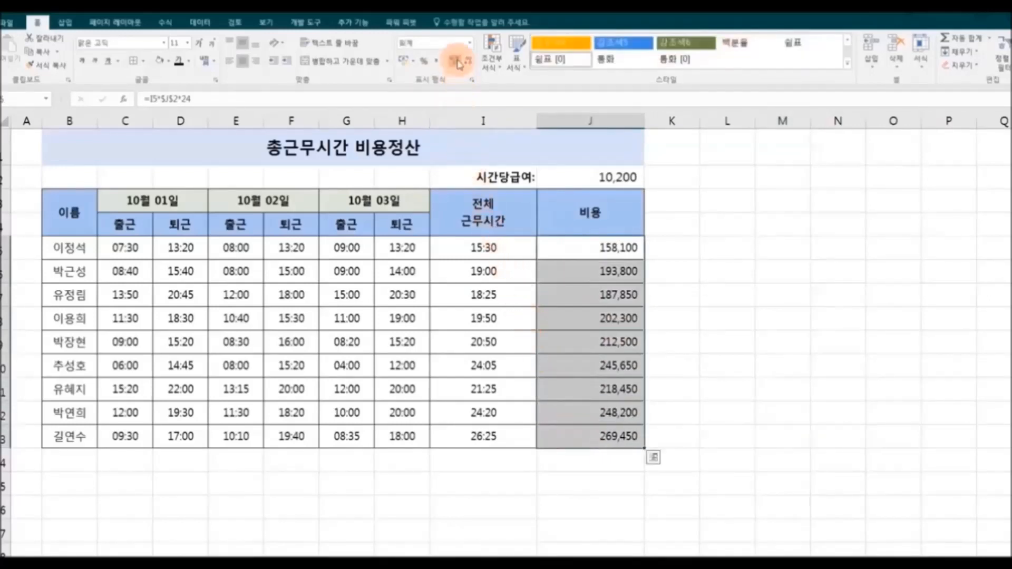
pyautogui.click(470, 43)
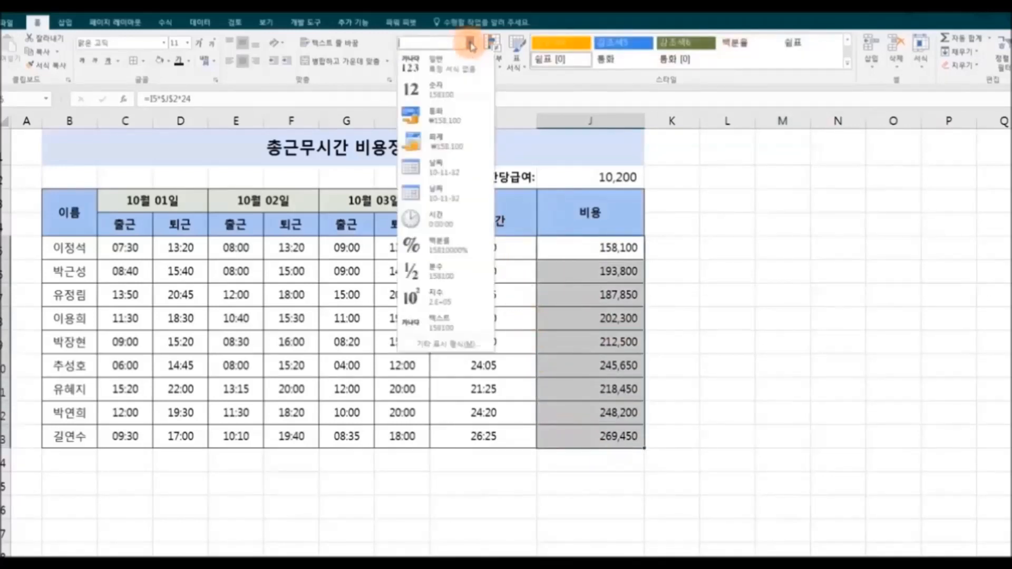
pyautogui.click(477, 141)
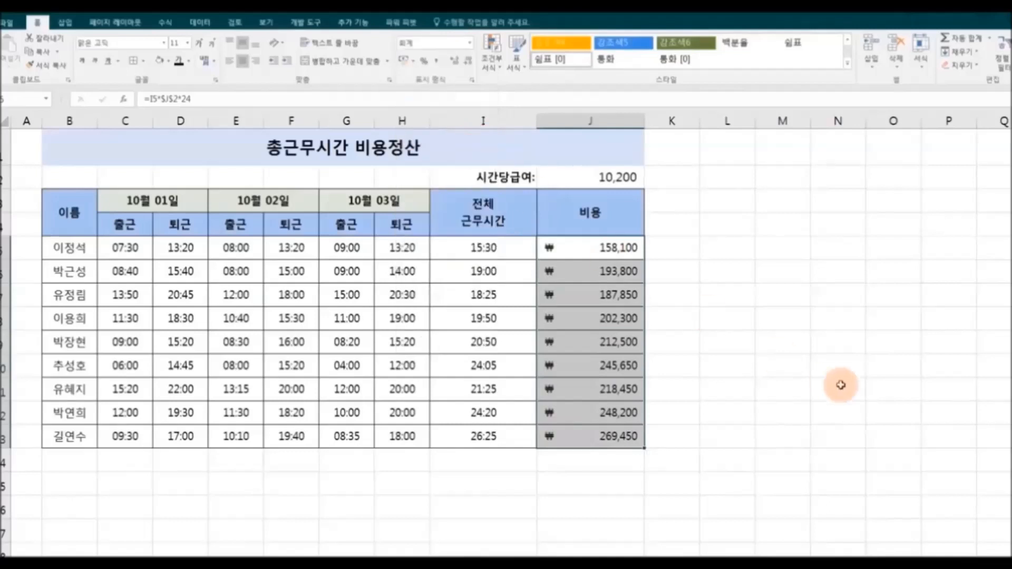
pyautogui.click(896, 415)
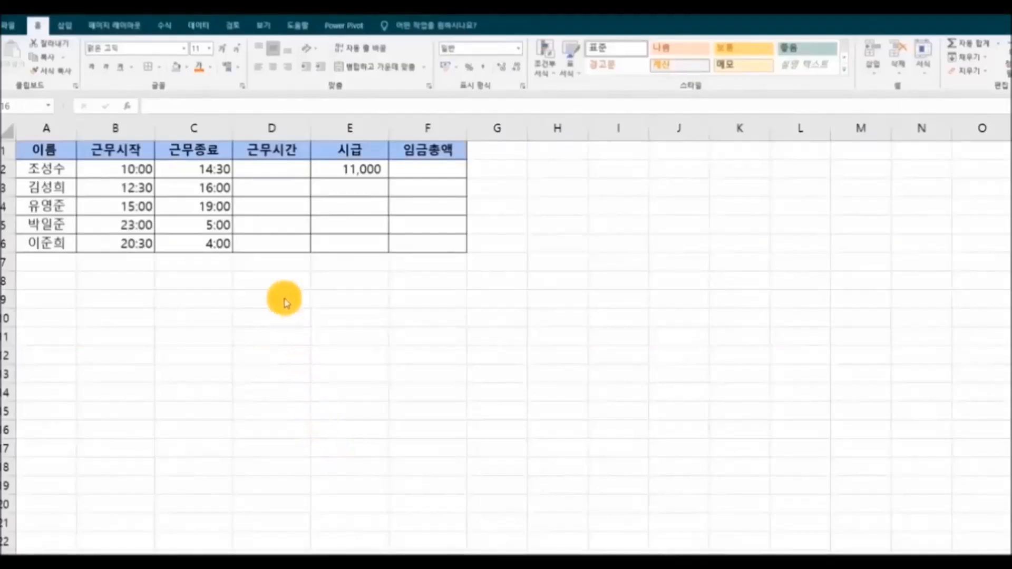
pyautogui.moveTo(255, 163); pyautogui.dragTo(295, 242)
pyautogui.moveTo(427, 167); pyautogui.dragTo(430, 248)
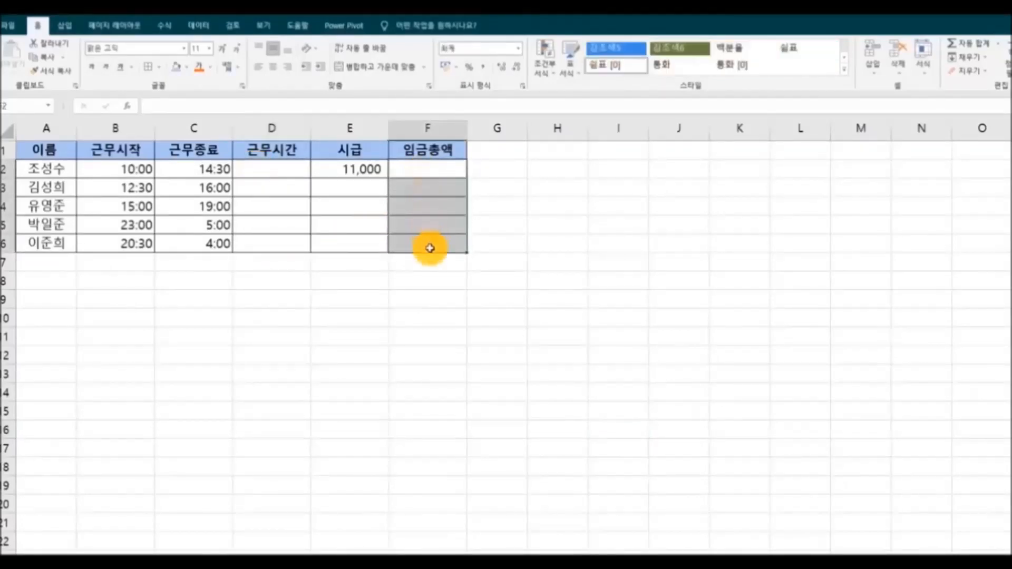
pyautogui.click(452, 316)
# On the sheet with 근무시작 and 근무종료 times, enter =C2-B2 in the first 근무시간 cell, D2.
pyautogui.click(271, 169)
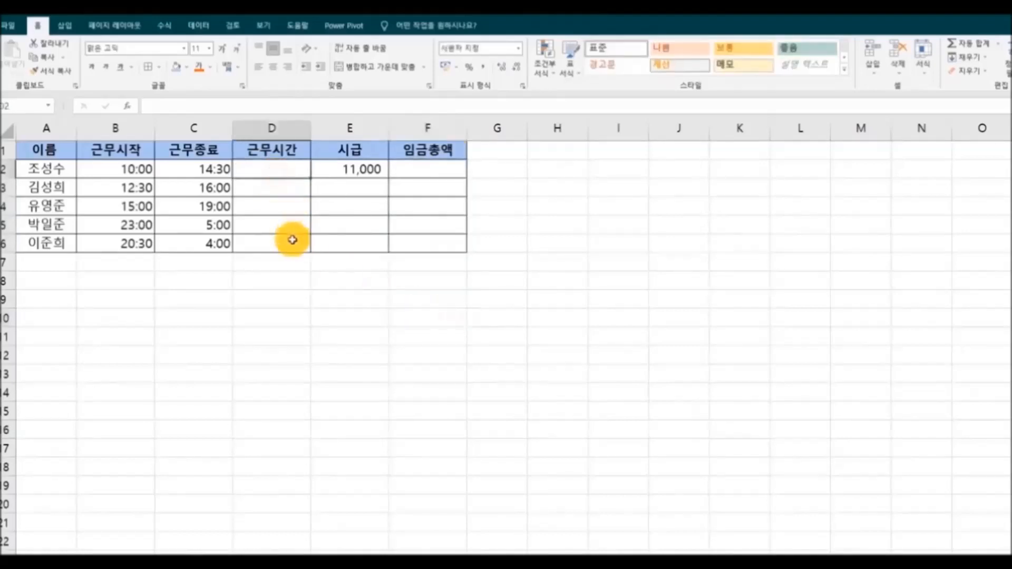
pyautogui.write('=')
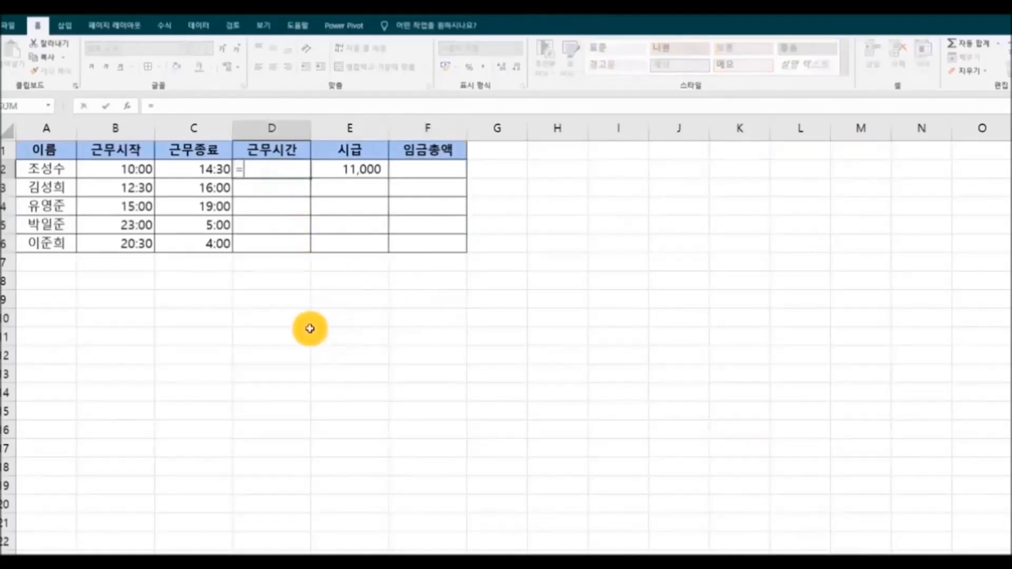
pyautogui.write('-')
pyautogui.click(125, 172)
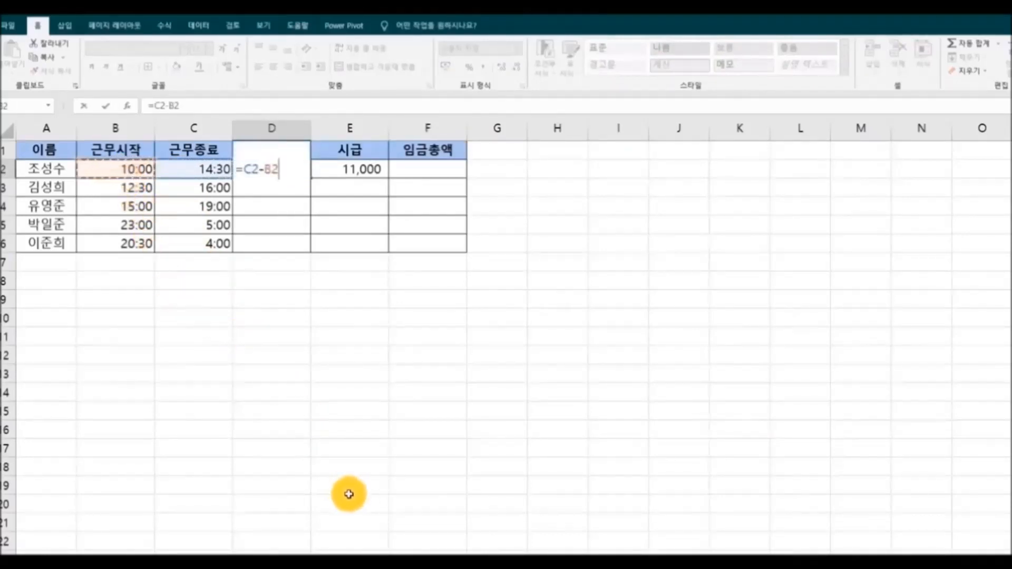
pyautogui.press('Return')
# Fill the D2 formula down the 근무시간 column to D6 and inspect the overnight shifts in rows 5 and 6.
pyautogui.click(269, 169)
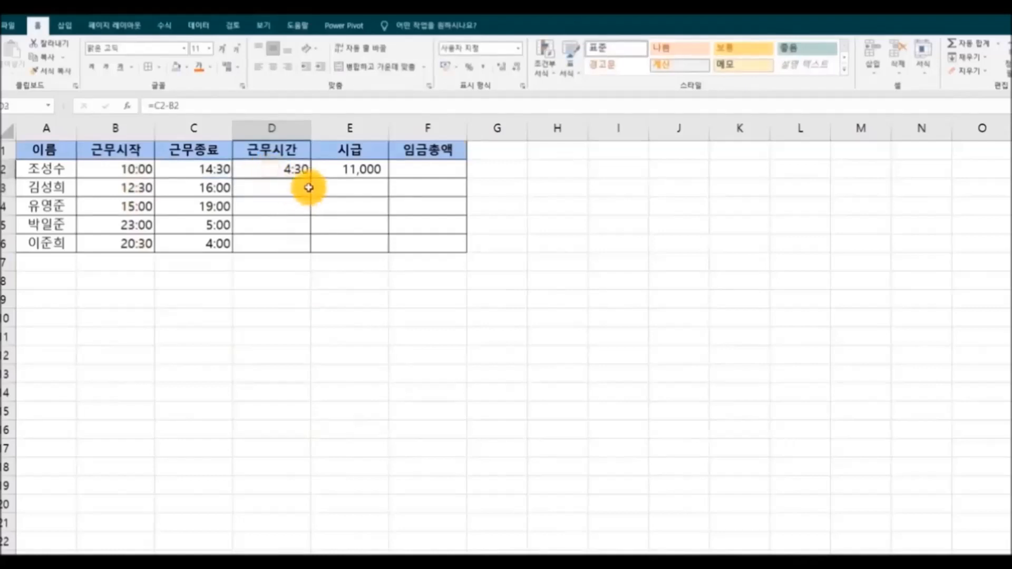
pyautogui.moveTo(311, 179); pyautogui.dragTo(312, 251)
pyautogui.click(372, 340)
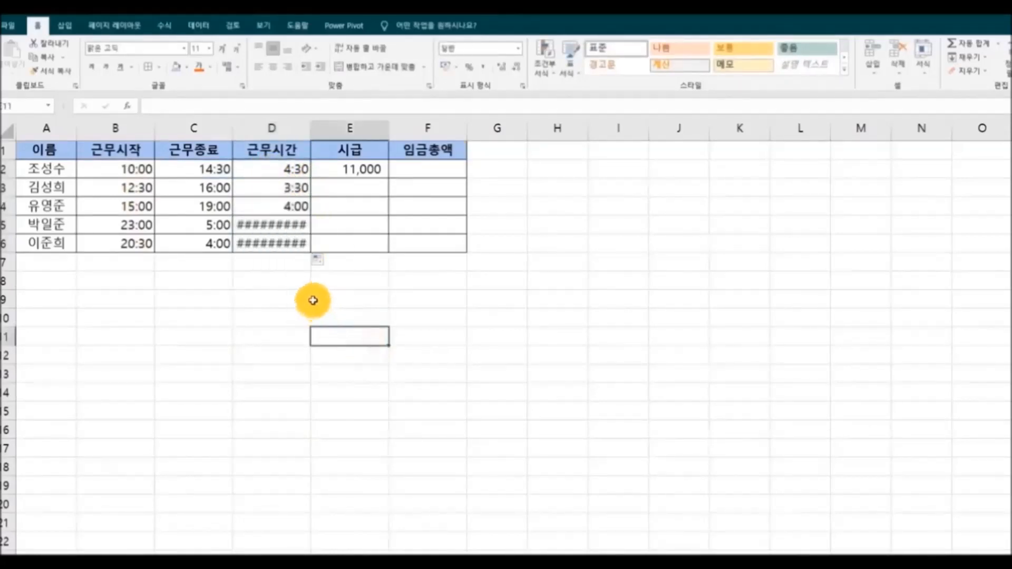
pyautogui.moveTo(271, 222); pyautogui.dragTo(272, 243)
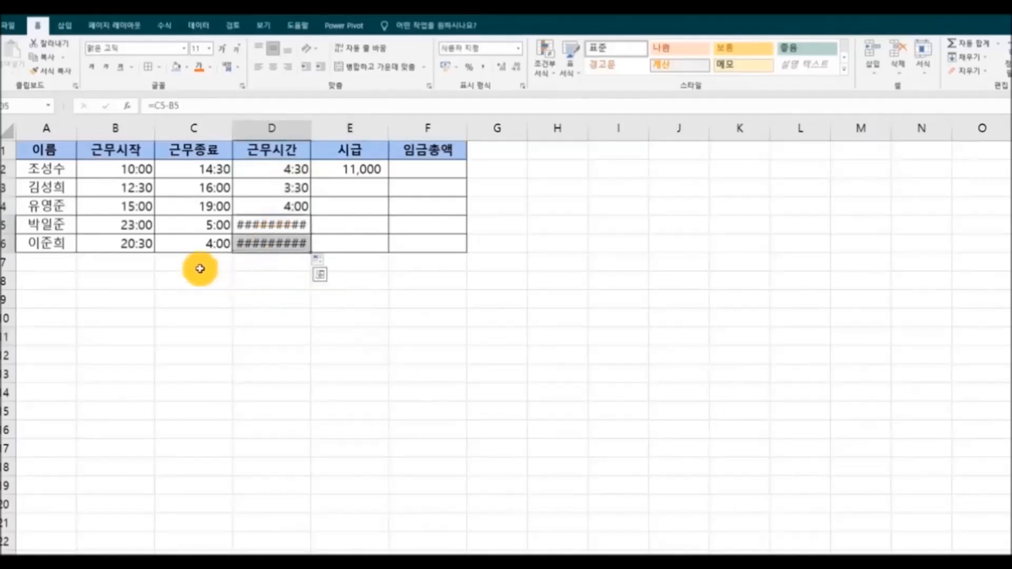
pyautogui.moveTo(117, 223); pyautogui.dragTo(191, 243)
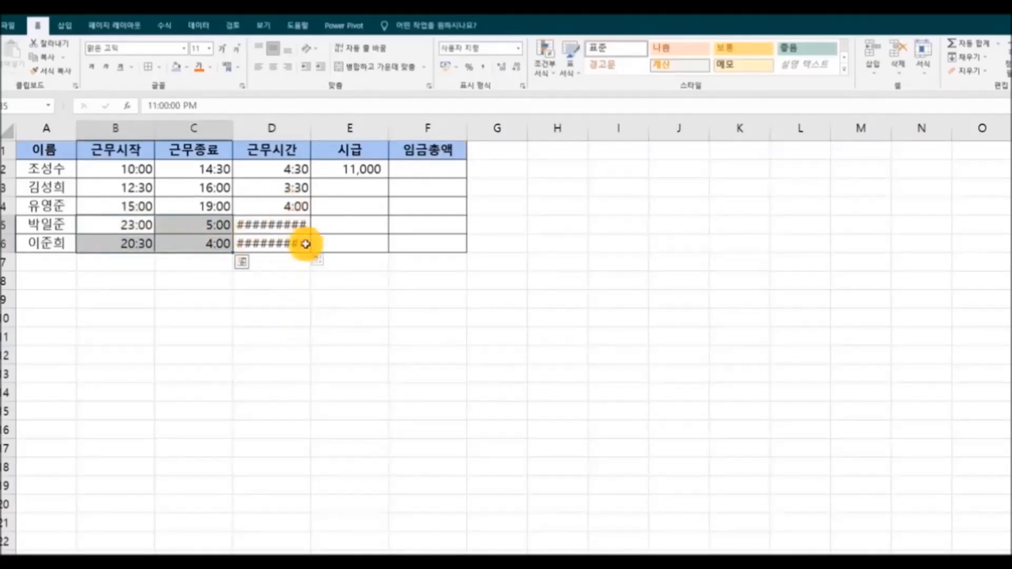
# Format the 근무시간 cells D2:D6 with the 시간 (Time) category in the 13:30 style.
pyautogui.moveTo(265, 169); pyautogui.dragTo(270, 238)
pyautogui.rightClick(270, 231)
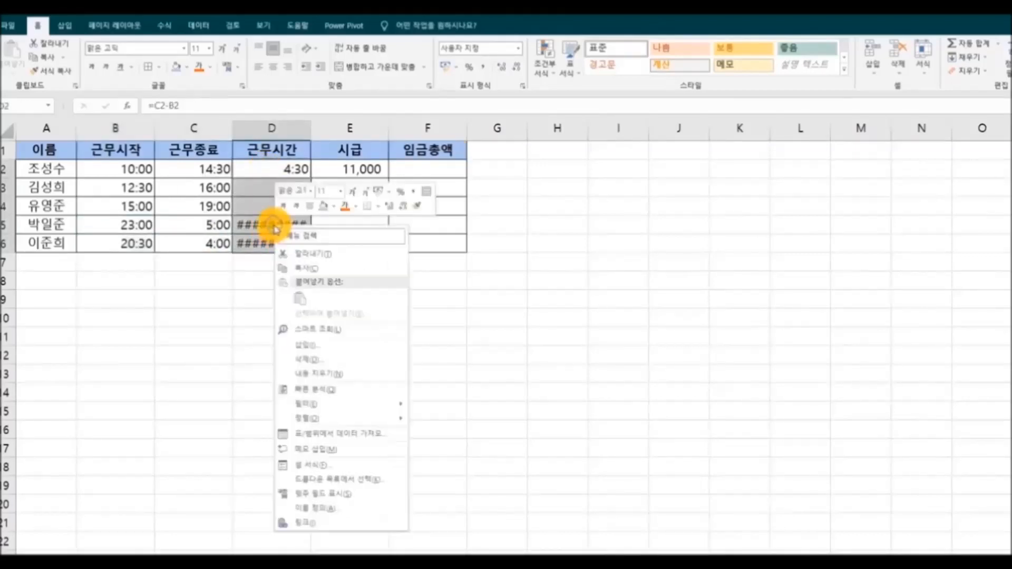
pyautogui.click(361, 465)
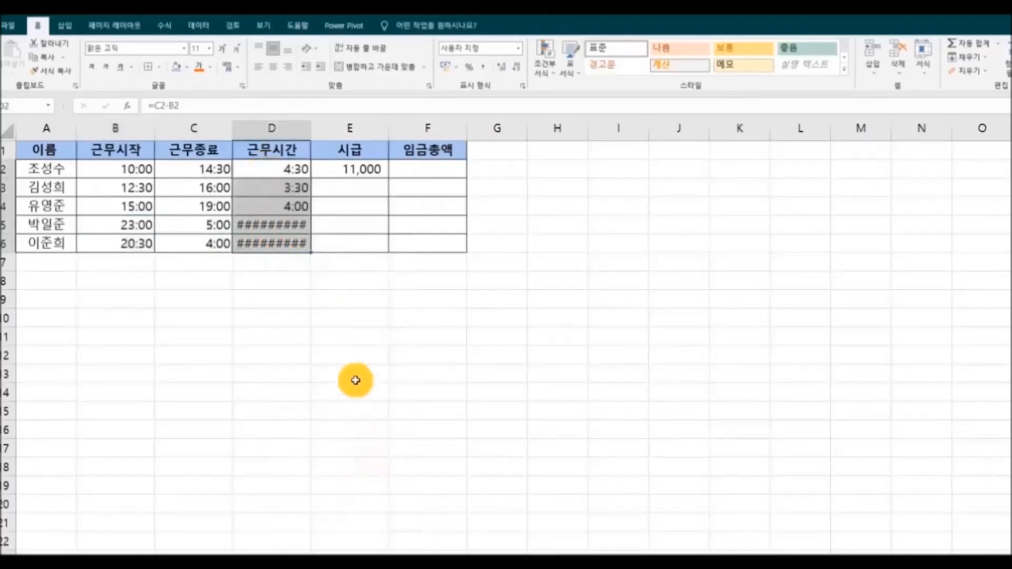
pyautogui.moveTo(354, 305); pyautogui.dragTo(588, 131)
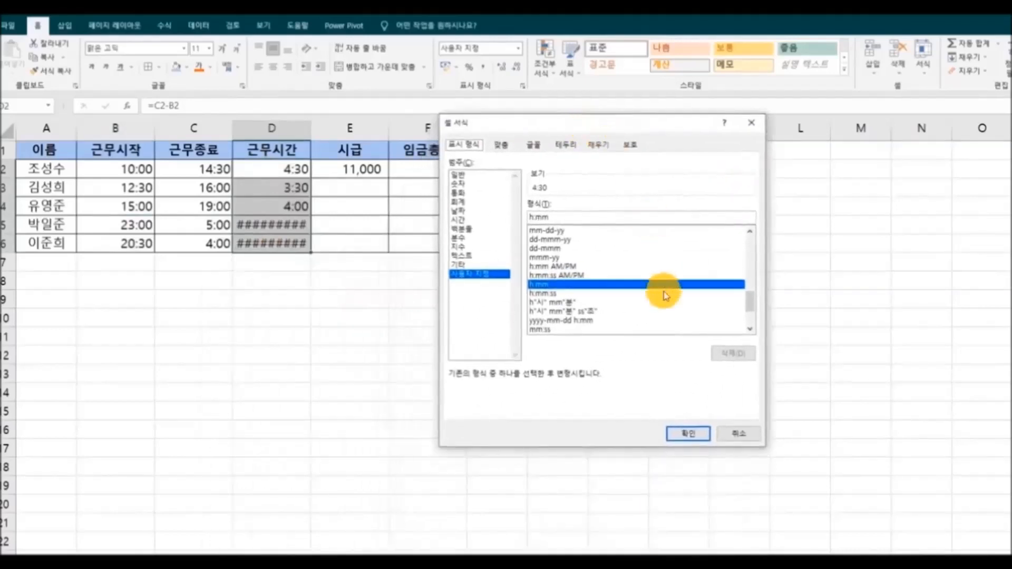
pyautogui.click(482, 222)
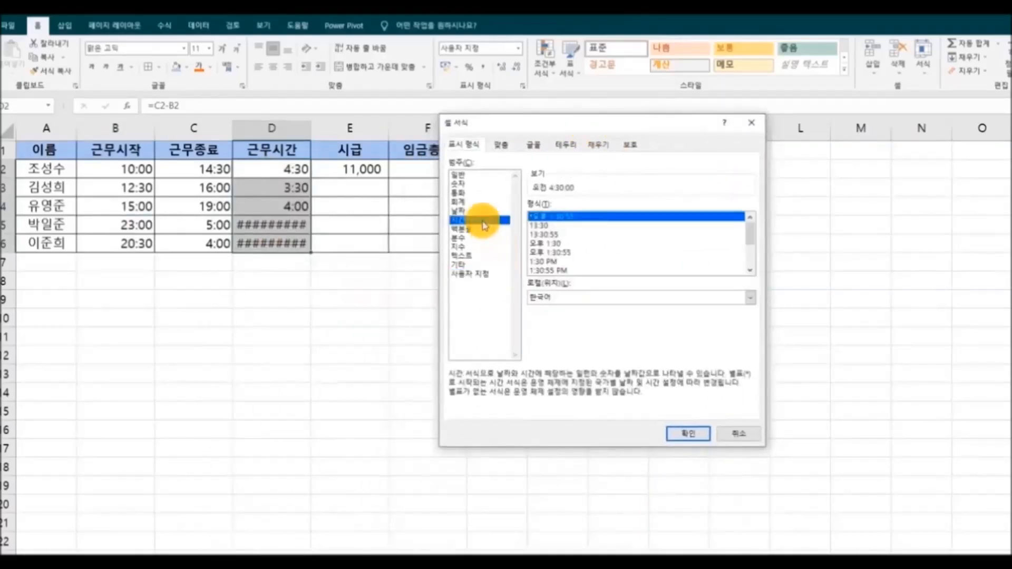
pyautogui.click(538, 225)
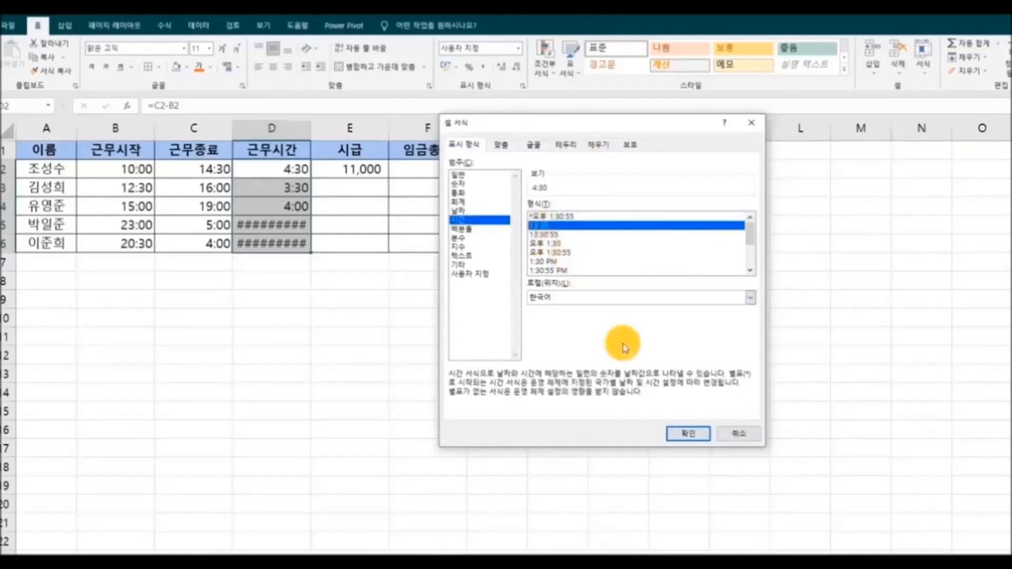
pyautogui.click(686, 433)
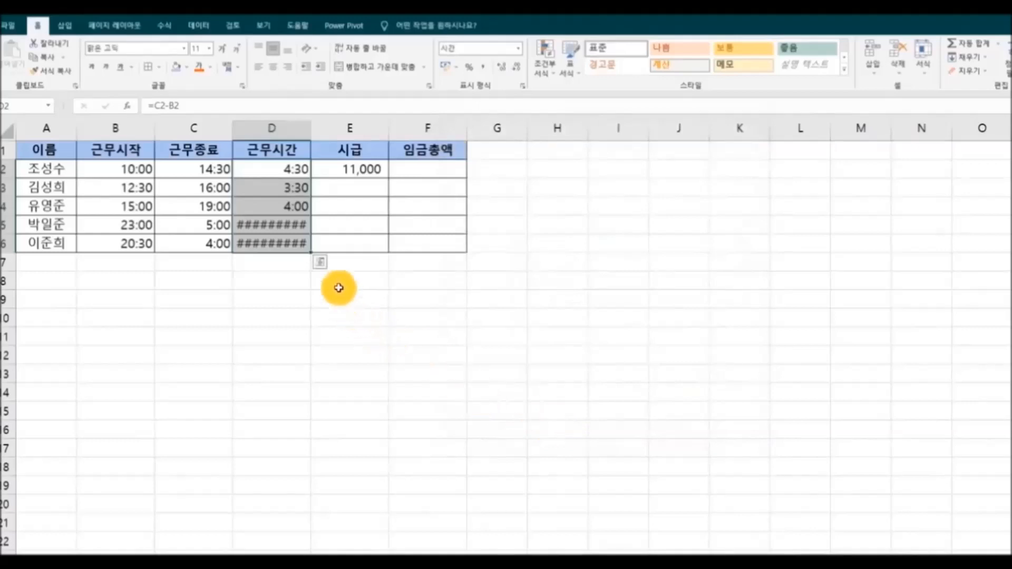
# Clear the 근무시간 formulas from D2:D6.
pyautogui.click(270, 175)
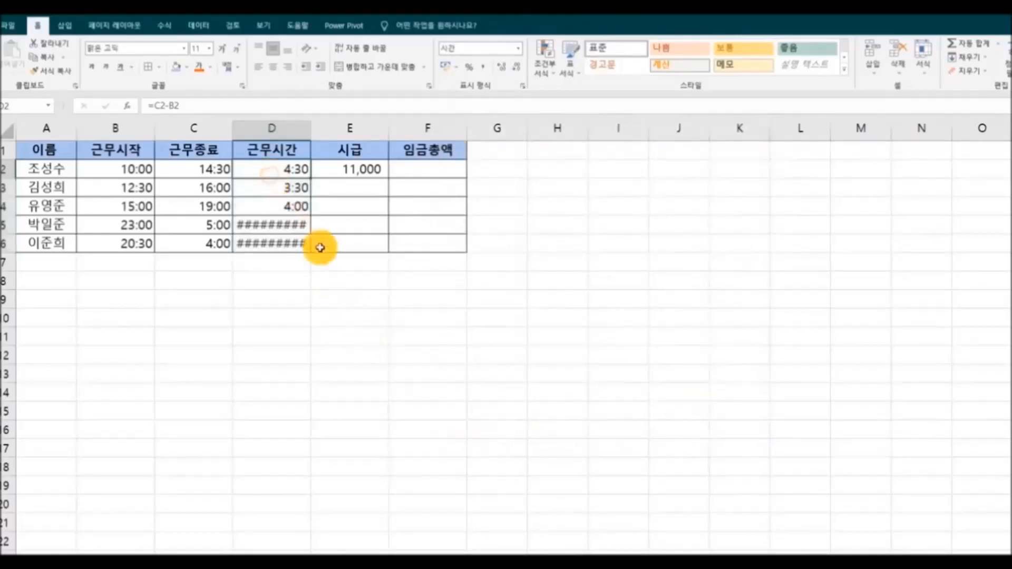
pyautogui.moveTo(274, 170); pyautogui.dragTo(267, 243)
pyautogui.press('Delete')
# Enter =C2-B2+(B2>C2) in D2 to calculate working time including shifts that pass midnight.
pyautogui.click(272, 173)
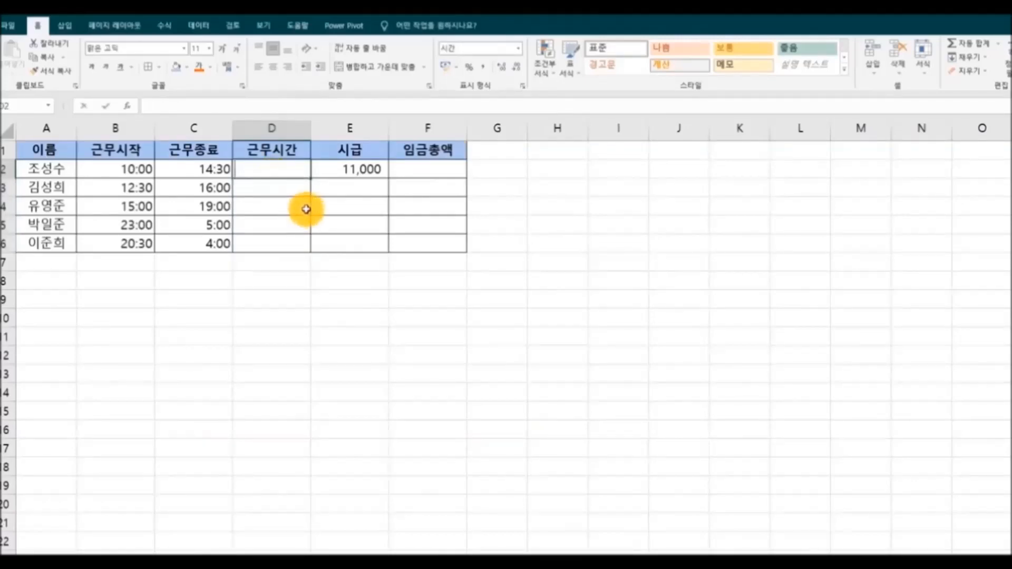
pyautogui.write('=')
pyautogui.click(207, 168)
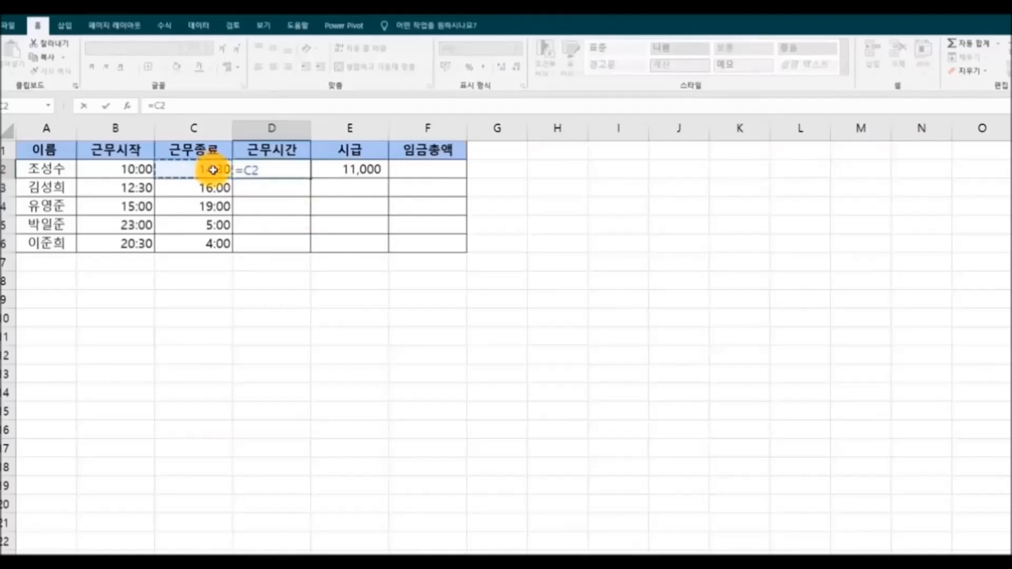
pyautogui.write('-')
pyautogui.click(141, 167)
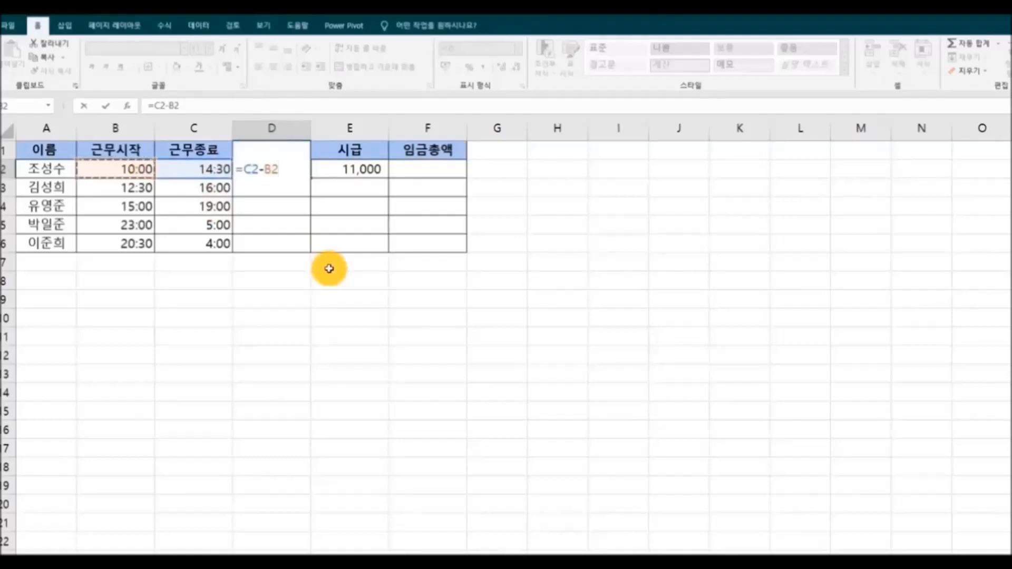
pyautogui.write('+(')
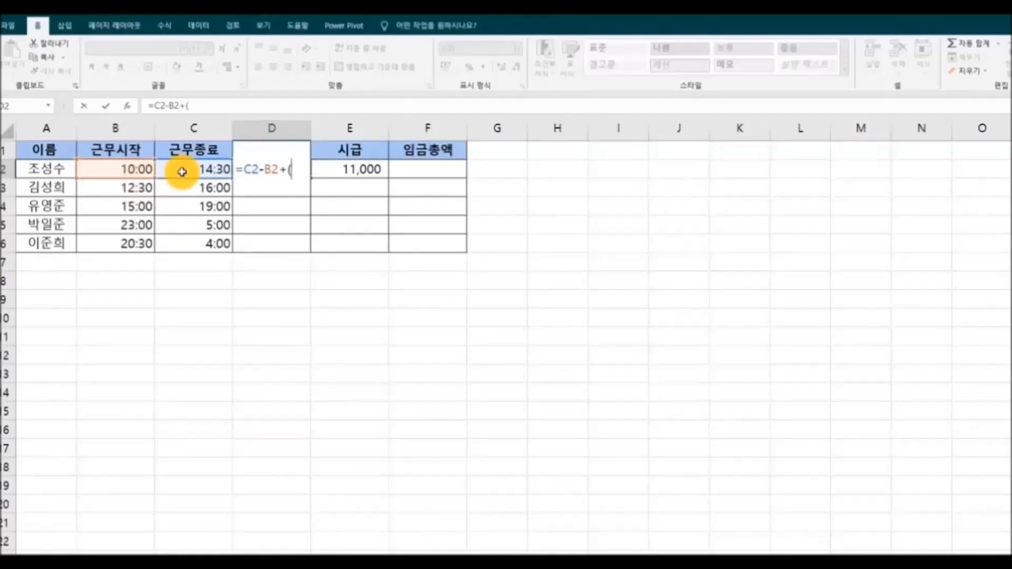
pyautogui.click(129, 174)
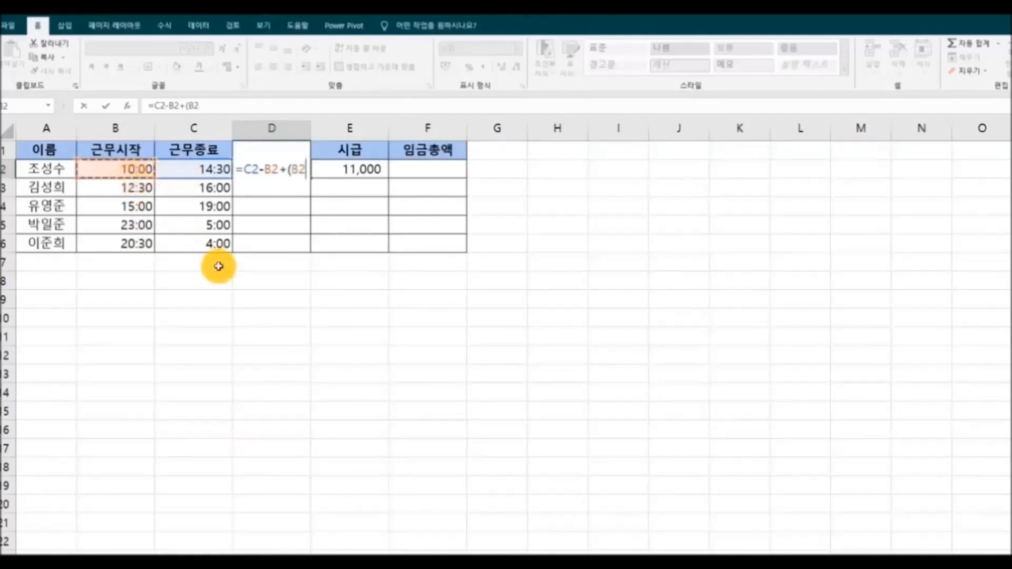
pyautogui.write('>')
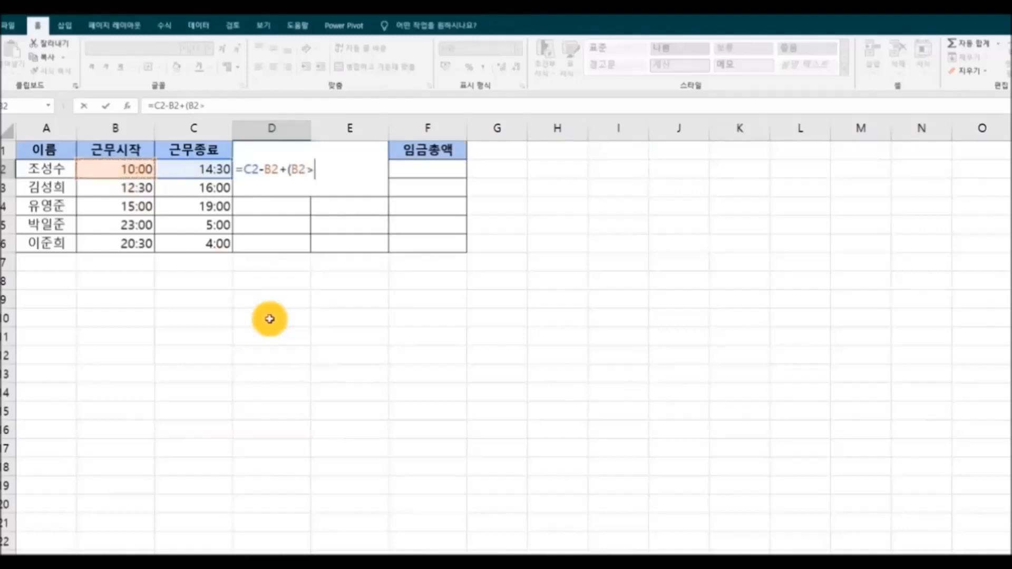
pyautogui.click(202, 172)
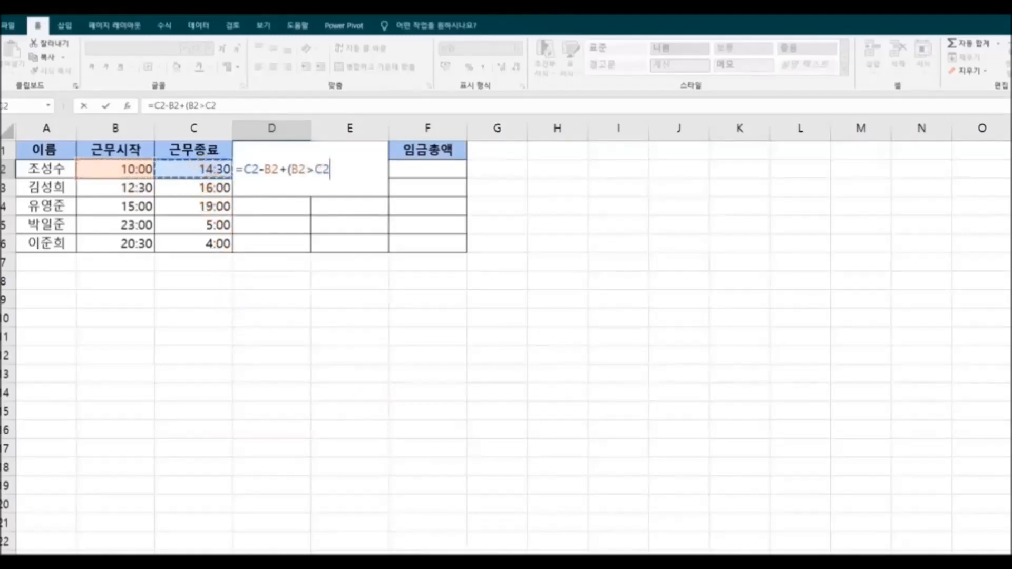
pyautogui.write(')')
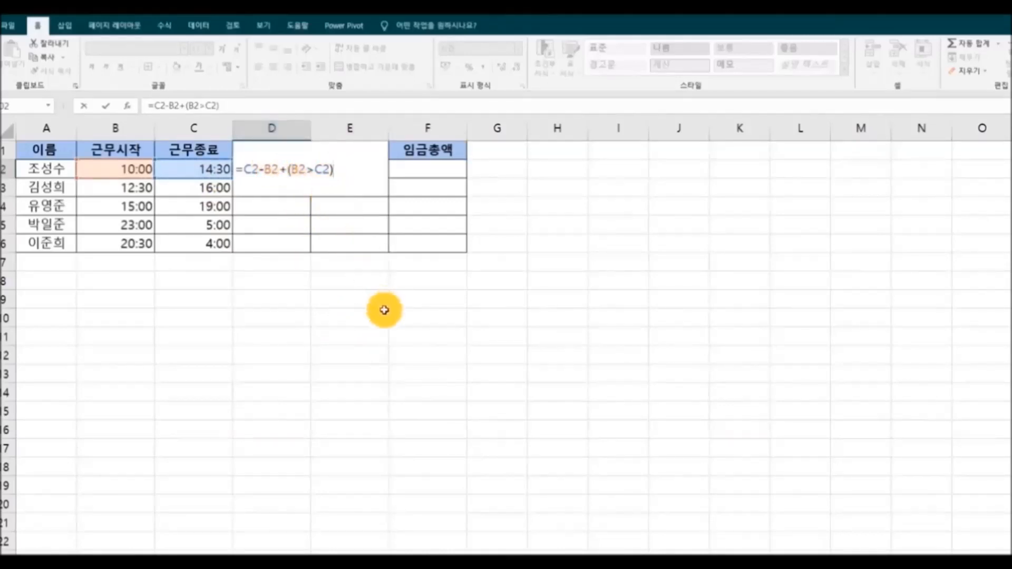
pyautogui.press('Return')
# Fill the D2 overnight-shift formula down to D6 and check the 근무시간 values in rows 5 and 6.
pyautogui.click(273, 167)
pyautogui.moveTo(310, 179); pyautogui.dragTo(307, 250)
pyautogui.click(373, 296)
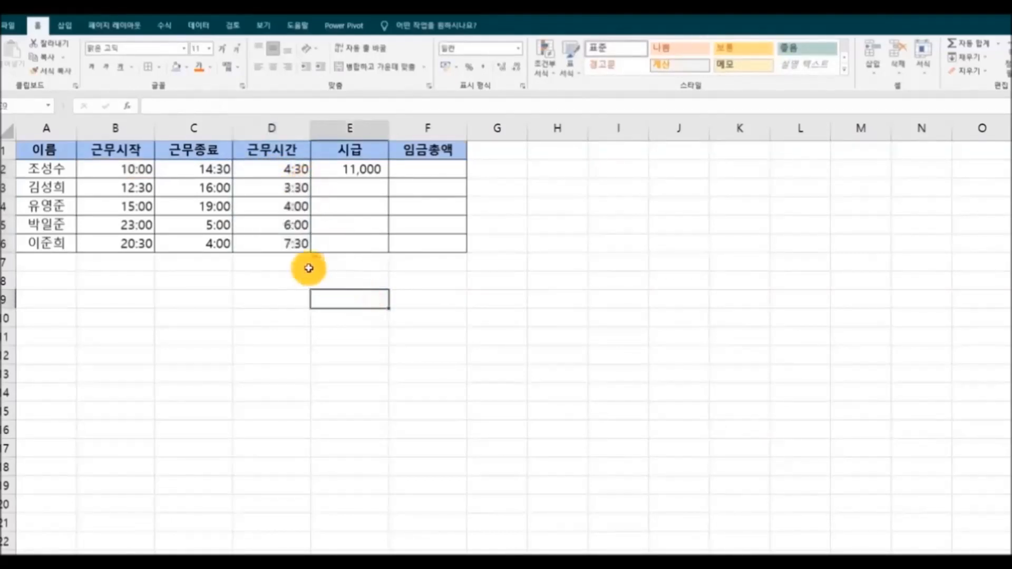
pyautogui.moveTo(140, 224); pyautogui.dragTo(269, 238)
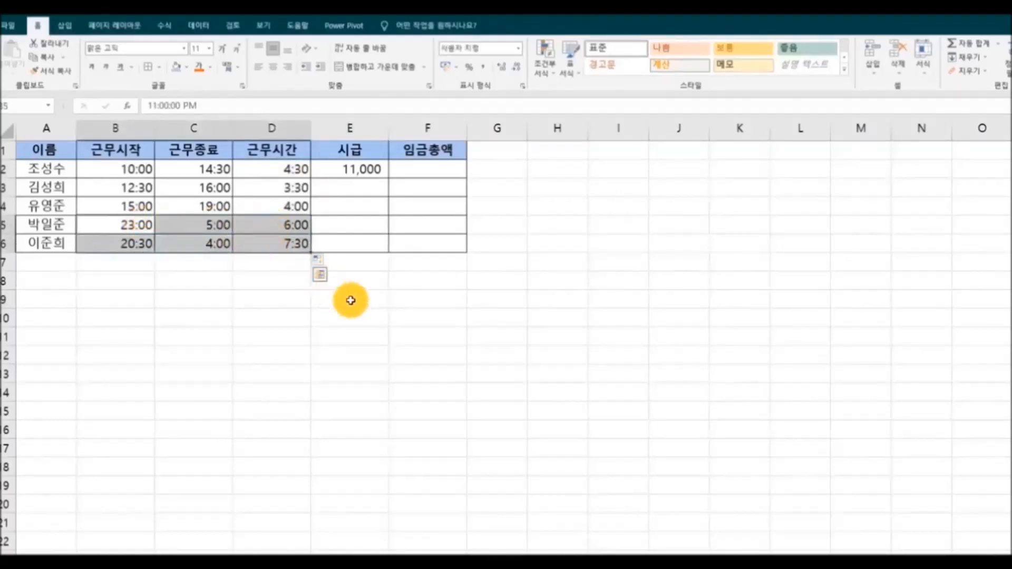
pyautogui.click(388, 297)
# Copy the 11,000 hourly rate in E2 down the 시급 column to E6.
pyautogui.click(356, 171)
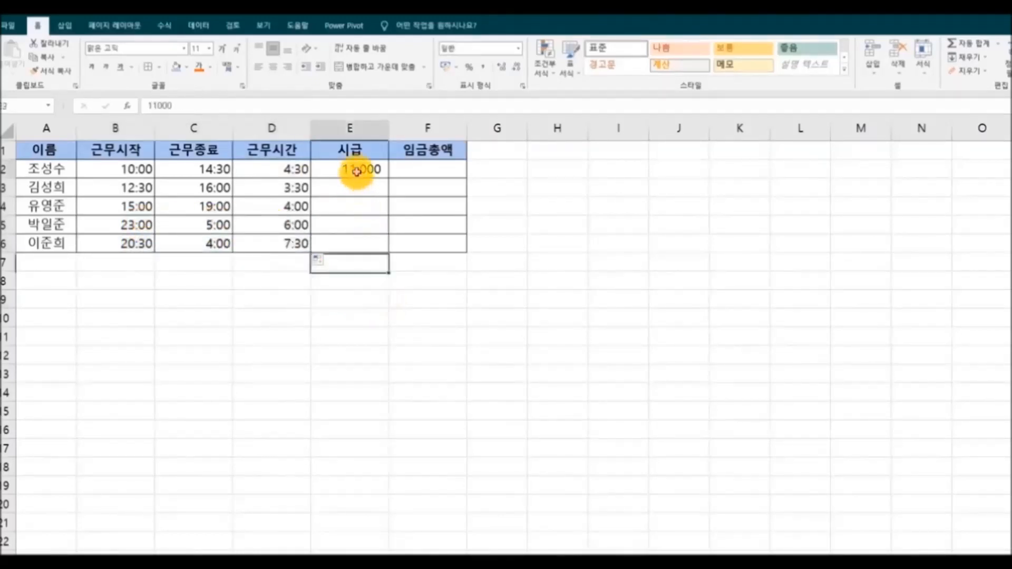
pyautogui.moveTo(388, 180); pyautogui.dragTo(390, 256)
# Try =D2*E2 as the 임금총액 formula in F2, filled down to F6, and clear those cells.
pyautogui.click(424, 169)
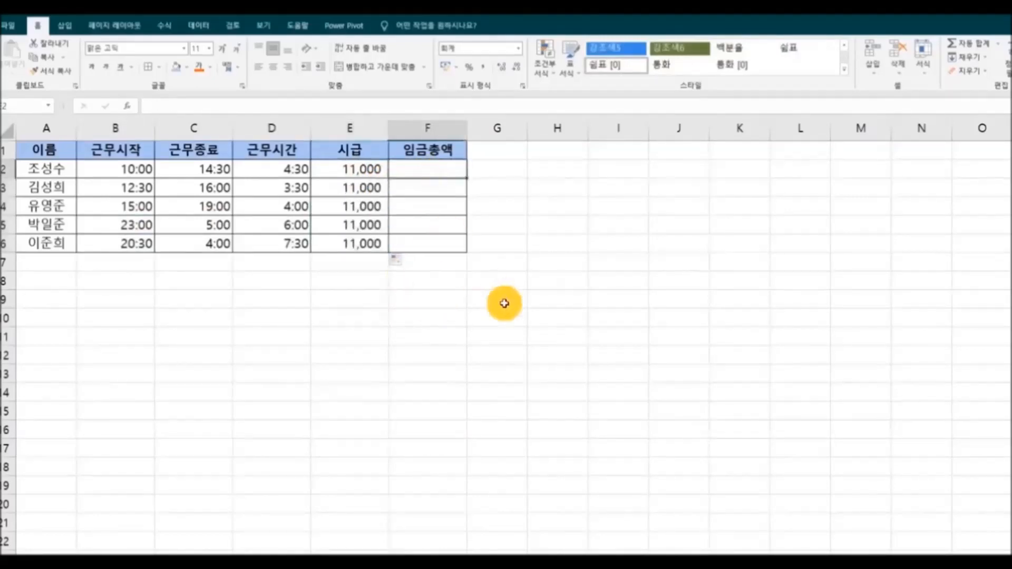
pyautogui.write('=')
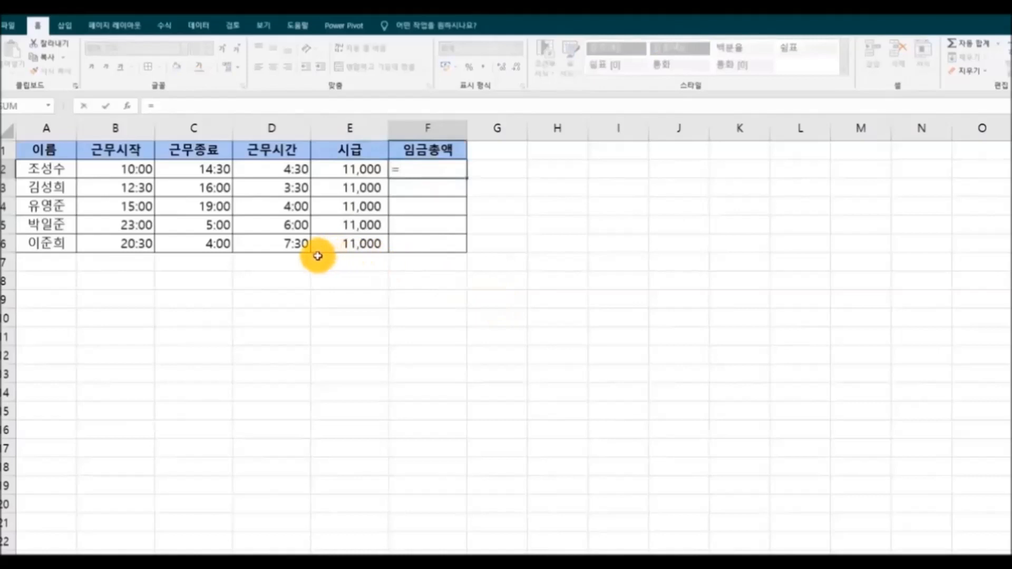
pyautogui.click(276, 170)
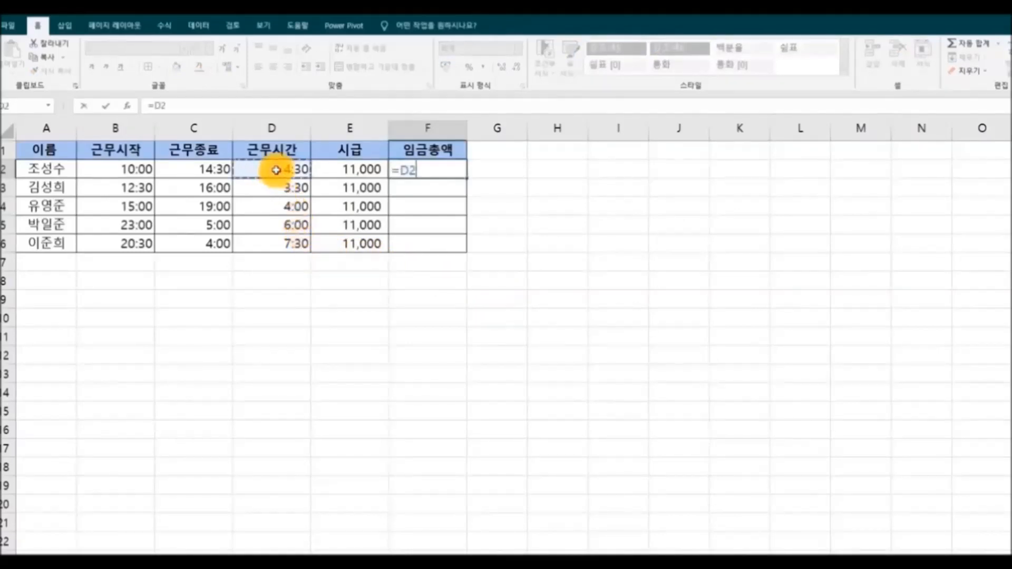
pyautogui.write('*')
pyautogui.click(338, 176)
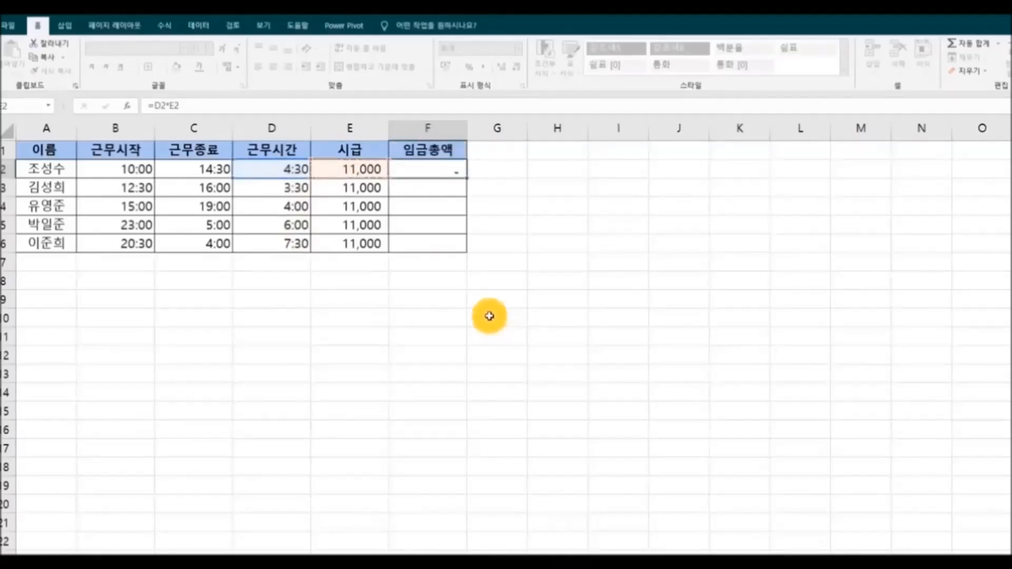
pyautogui.press('Return')
pyautogui.click(427, 170)
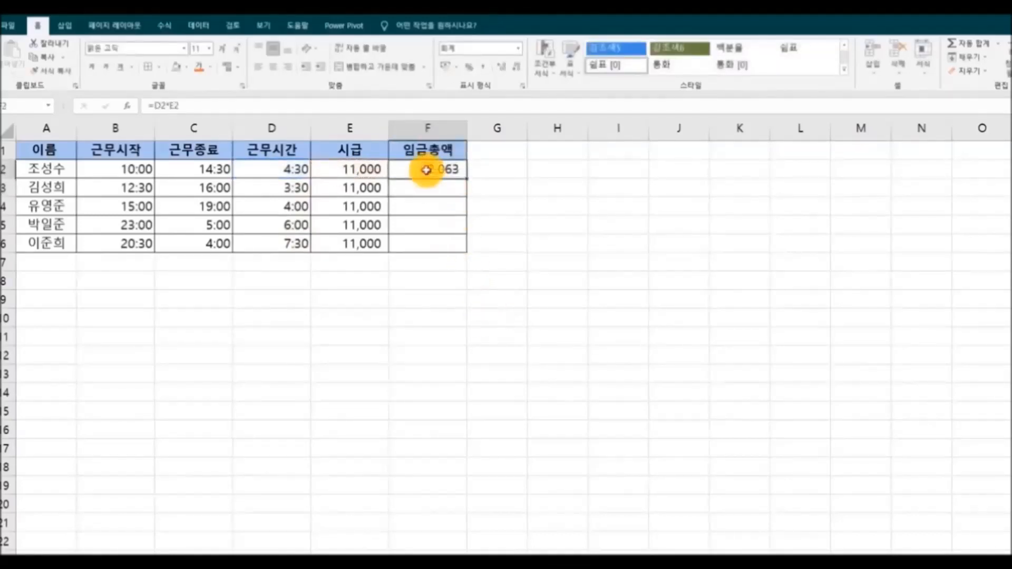
pyautogui.moveTo(468, 179); pyautogui.dragTo(467, 249)
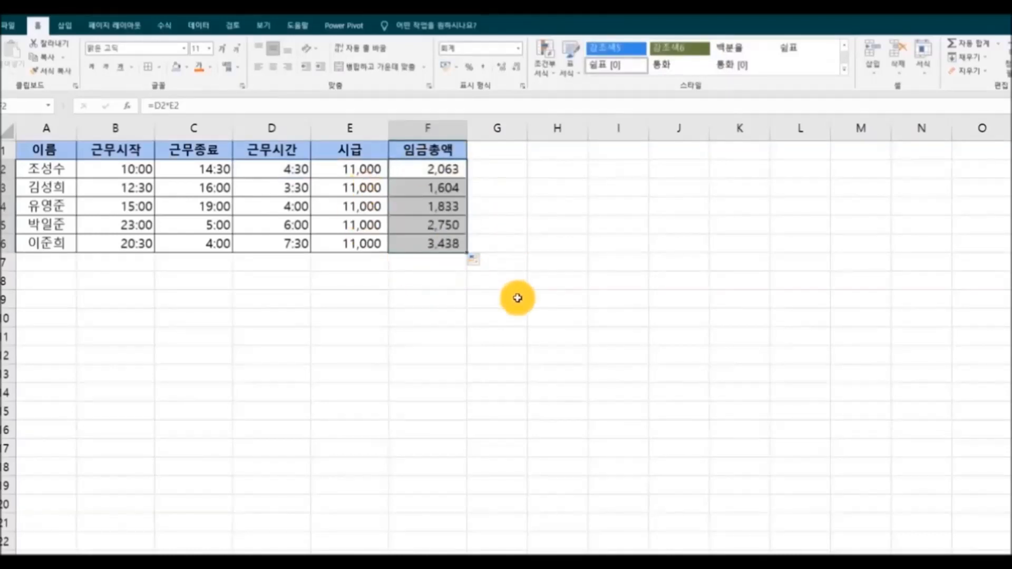
pyautogui.press('Delete')
# Enter =D2*E2*24 in F2 to calculate the total wage from working hours and hourly rate.
pyautogui.click(416, 171)
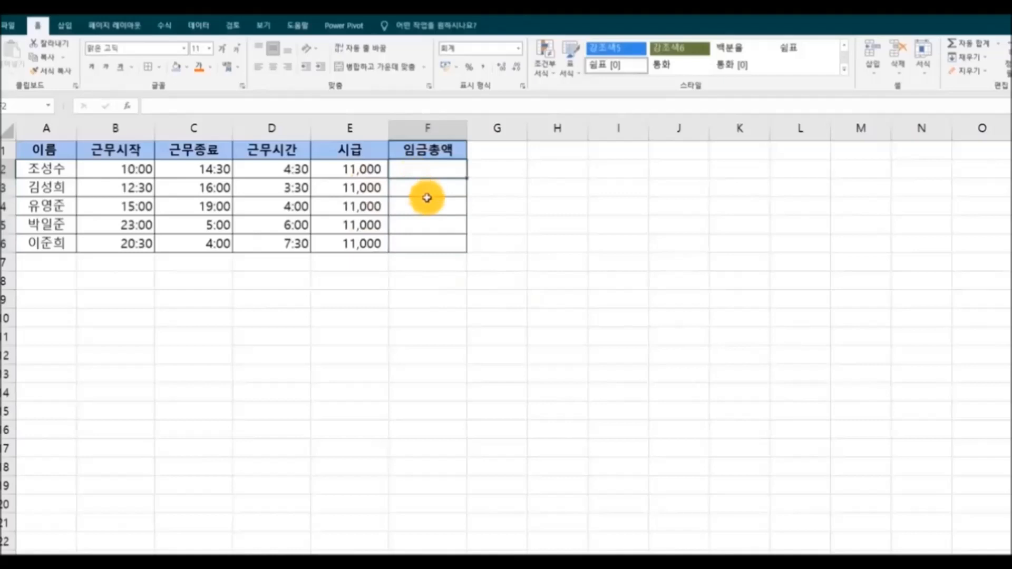
pyautogui.write('=')
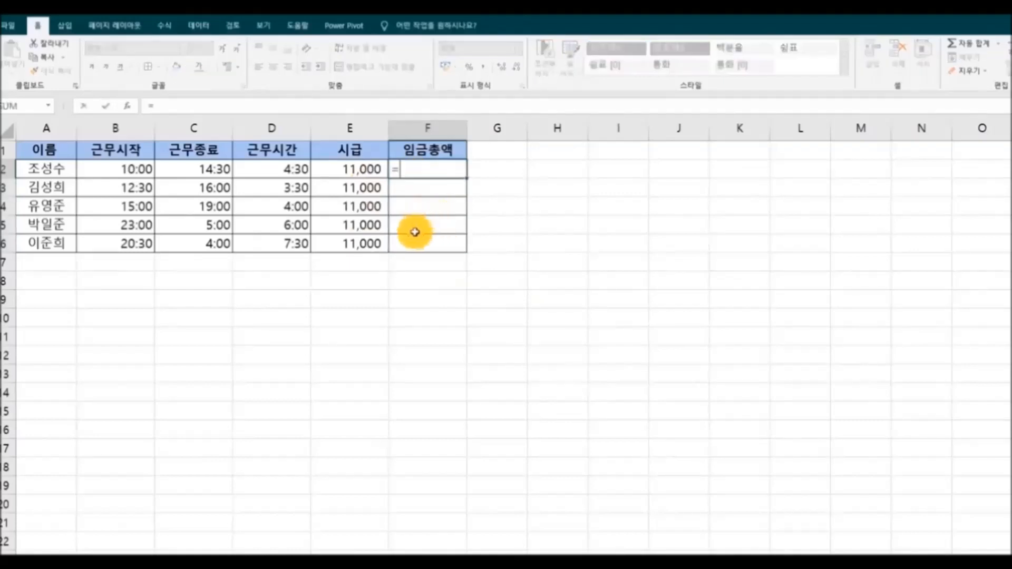
pyautogui.click(286, 169)
pyautogui.write('*')
pyautogui.click(357, 173)
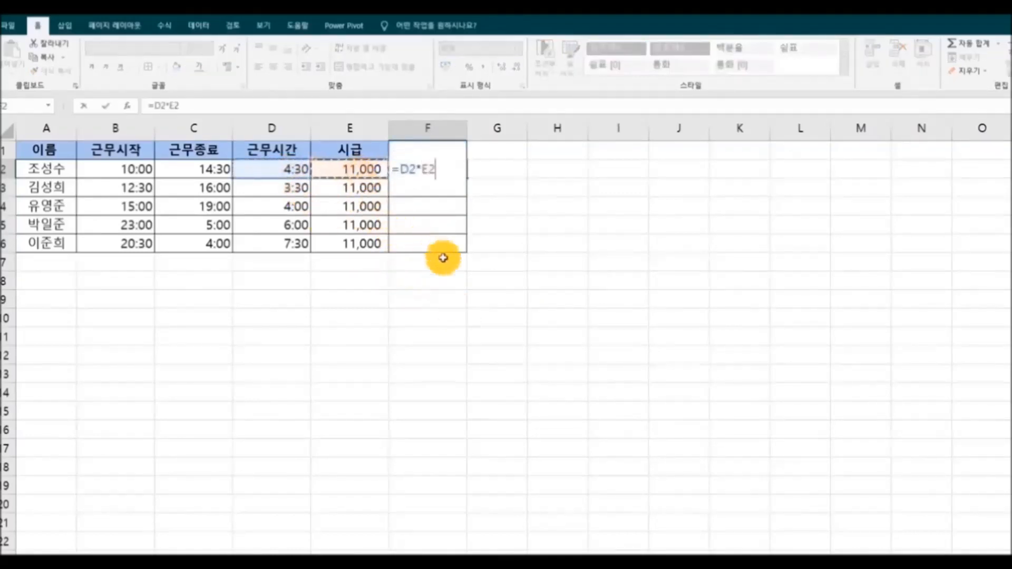
pyautogui.write('*')
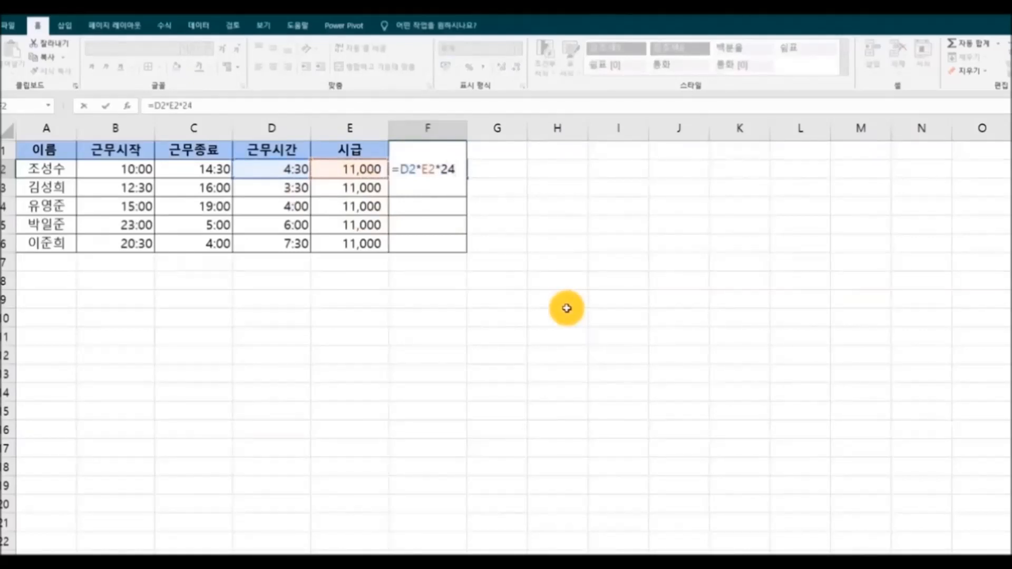
pyautogui.press('Return')
# Fill the F2 wage formula down the 임금총액 column to F6.
pyautogui.click(437, 169)
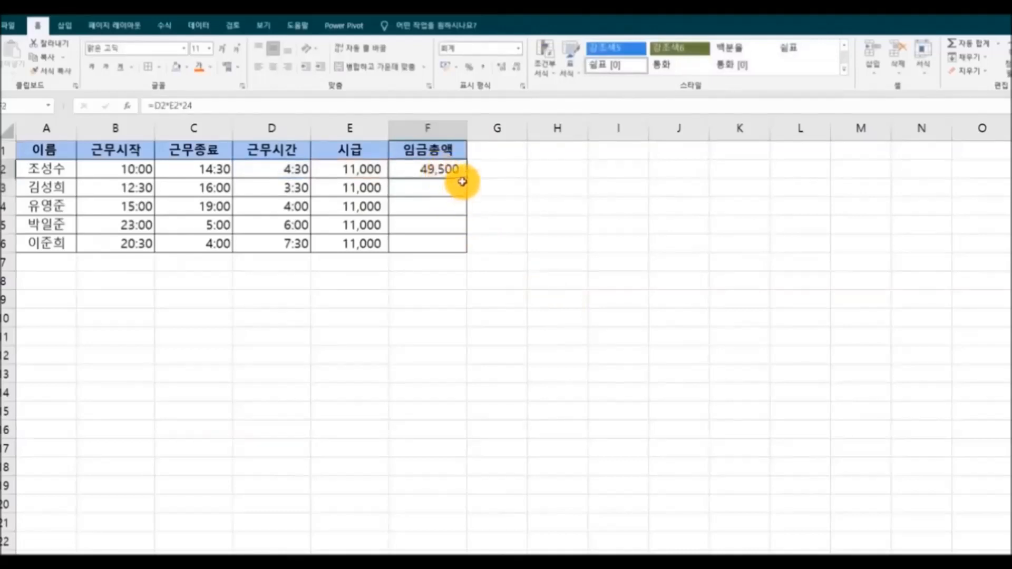
pyautogui.moveTo(468, 178); pyautogui.dragTo(464, 251)
pyautogui.click(711, 343)
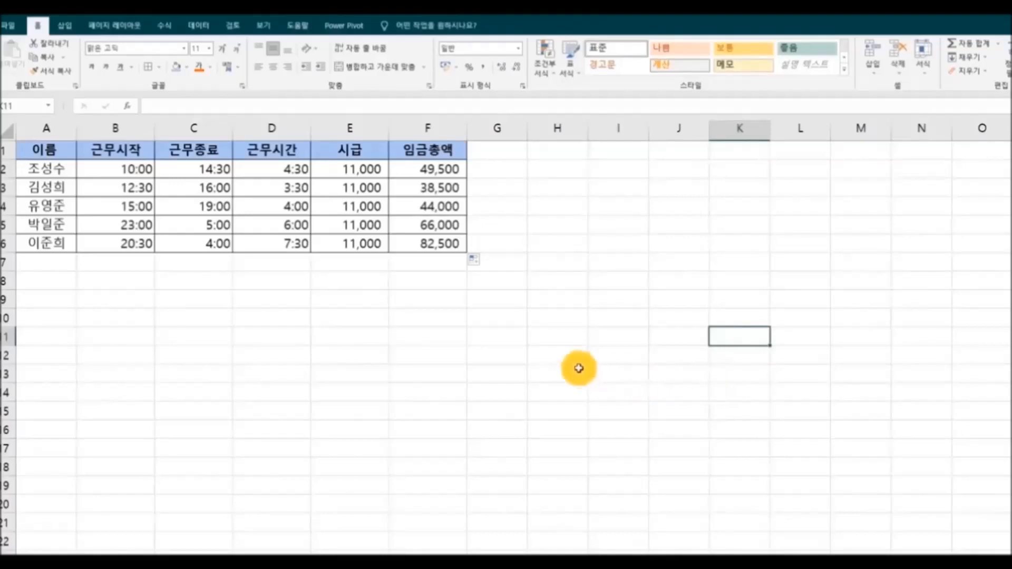
# Set the 시급 of the overnight worker in E5 to 15,000 and copy that rate down to E6.
pyautogui.click(335, 229)
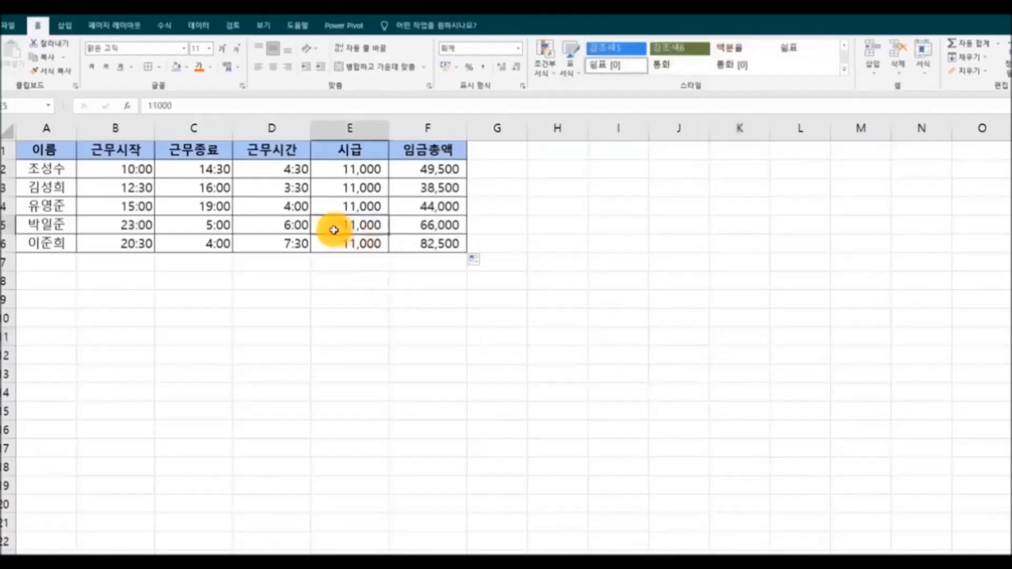
pyautogui.write('15')
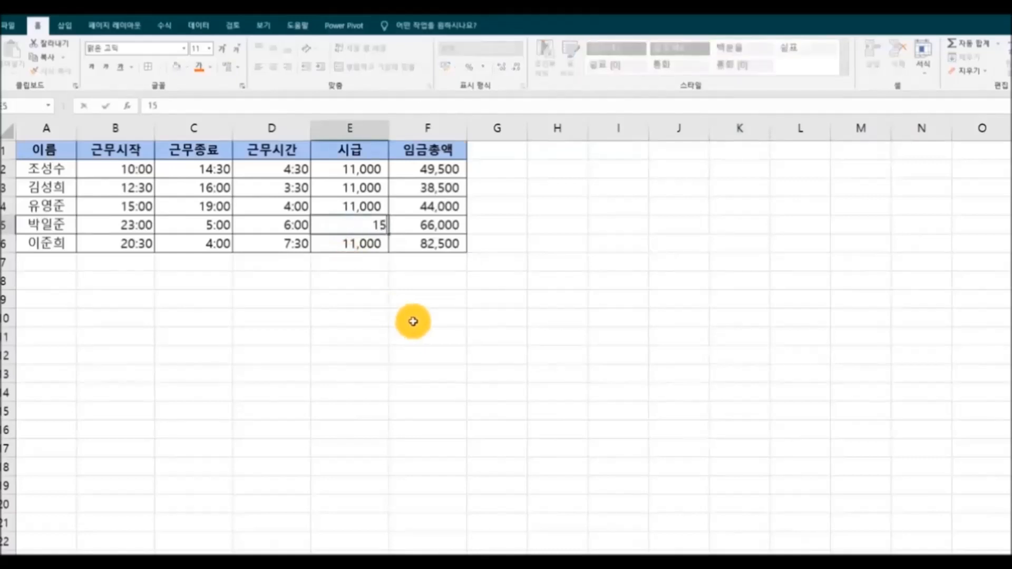
pyautogui.write(',000')
pyautogui.click(413, 321)
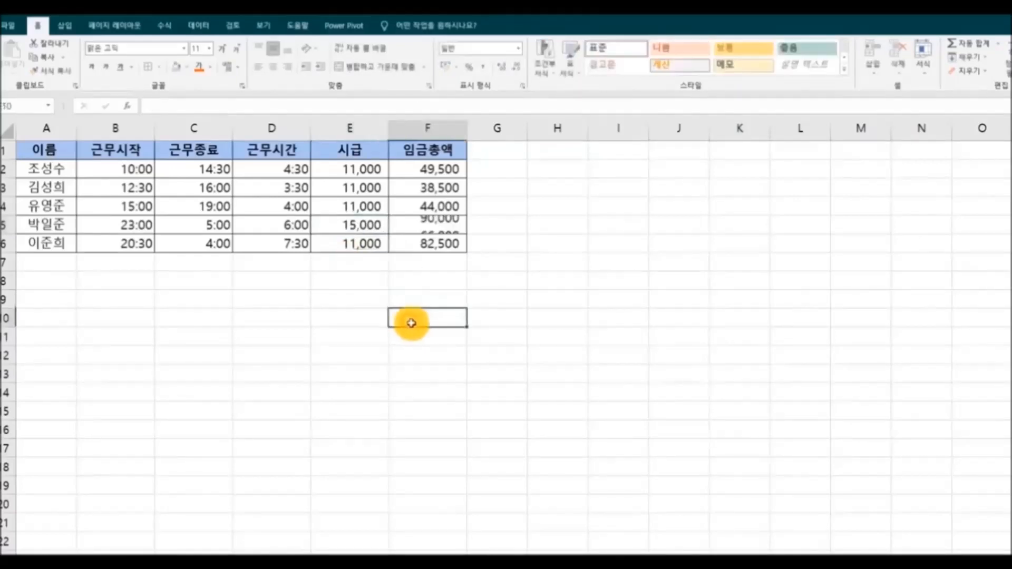
pyautogui.click(365, 225)
pyautogui.moveTo(390, 234); pyautogui.dragTo(388, 246)
pyautogui.click(558, 354)
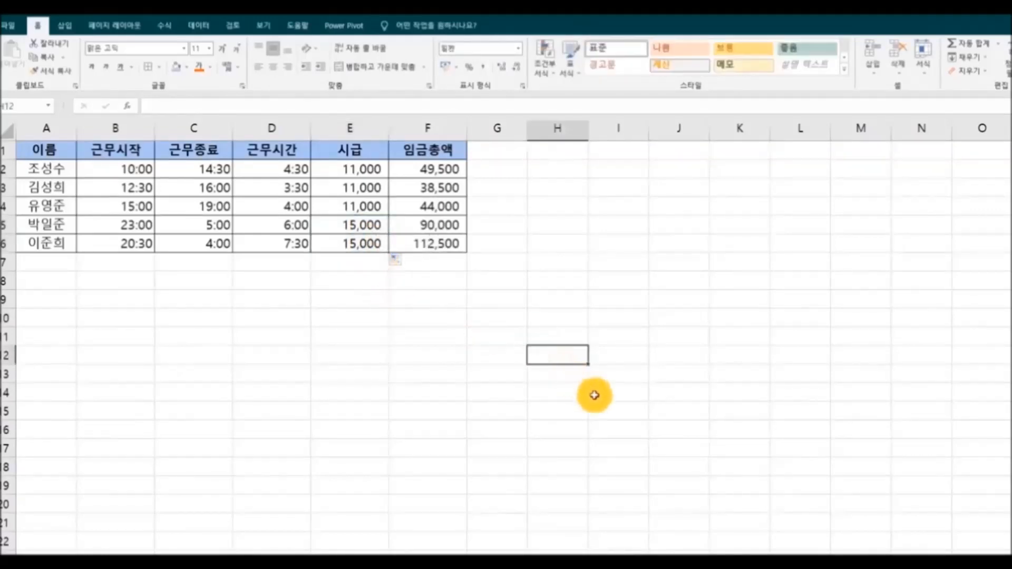